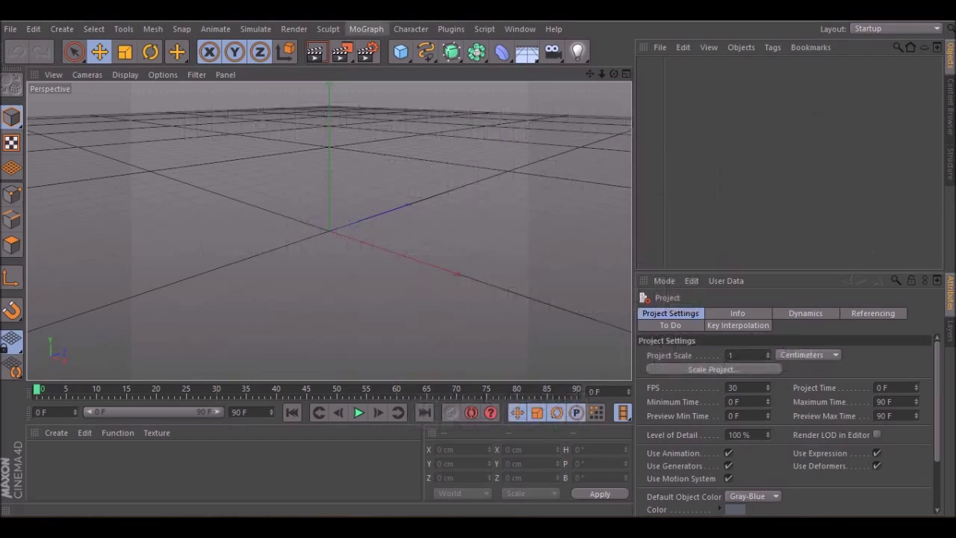
# Add a MoGraph MoText object to the scene.
pyautogui.click(366, 29)
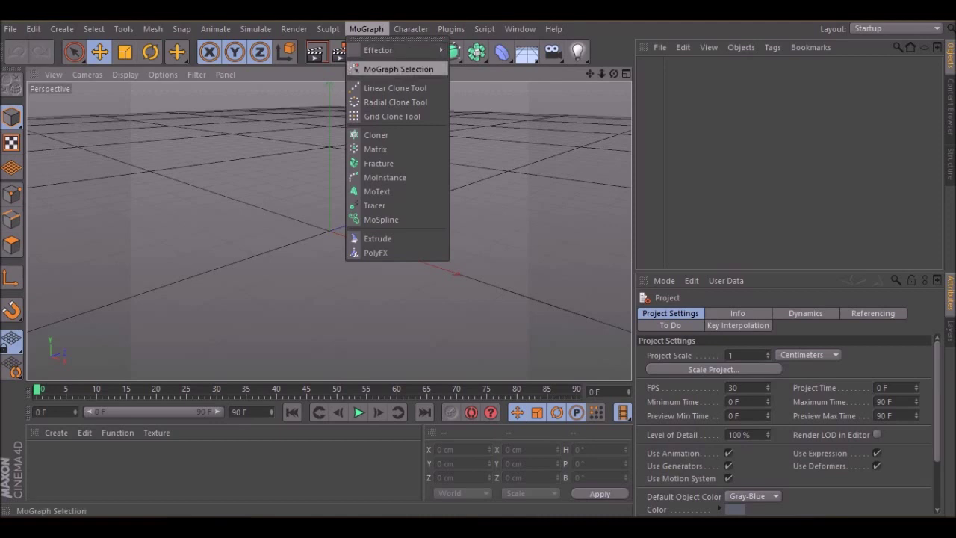
pyautogui.click(377, 192)
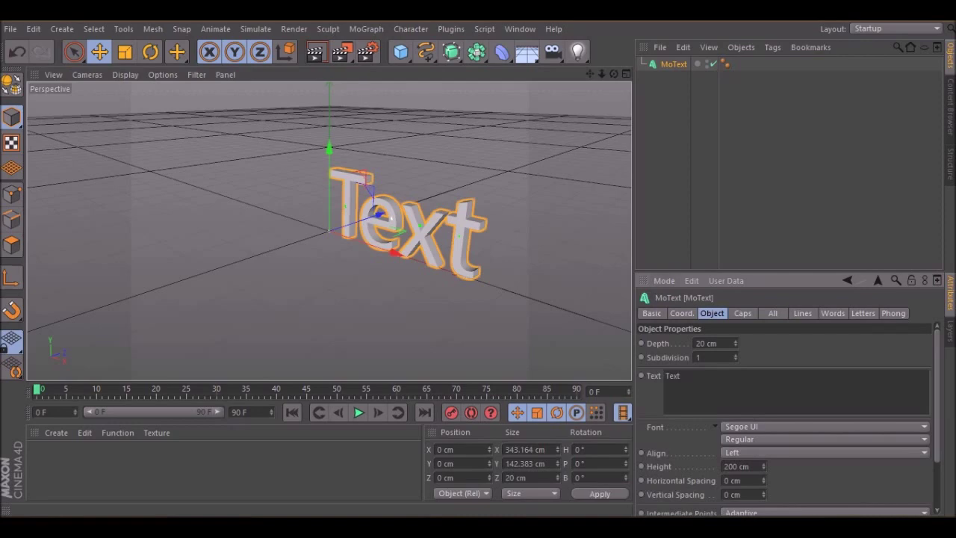
pyautogui.moveTo(614, 74)
pyautogui.mouseDown()
pyautogui.moveTo(523, 109)
pyautogui.moveTo(448, 82)
pyautogui.moveTo(516, 108)
pyautogui.moveTo(614, 74)
pyautogui.mouseUp()
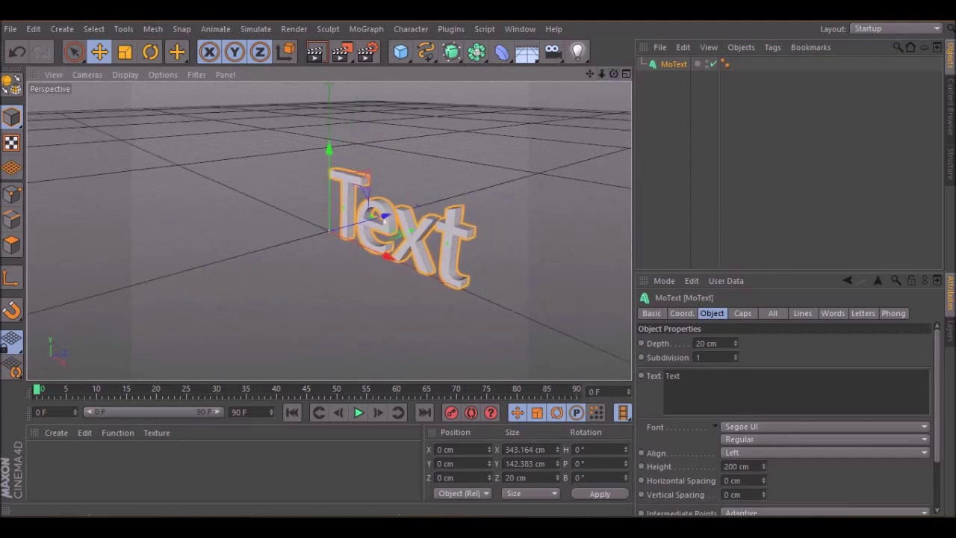
# Replace the MoText object's default text with "Tutorial".
pyautogui.click(683, 377)
pyautogui.press('BackSpace')
pyautogui.press('BackSpace')
pyautogui.press('BackSpace')
pyautogui.press('BackSpace')
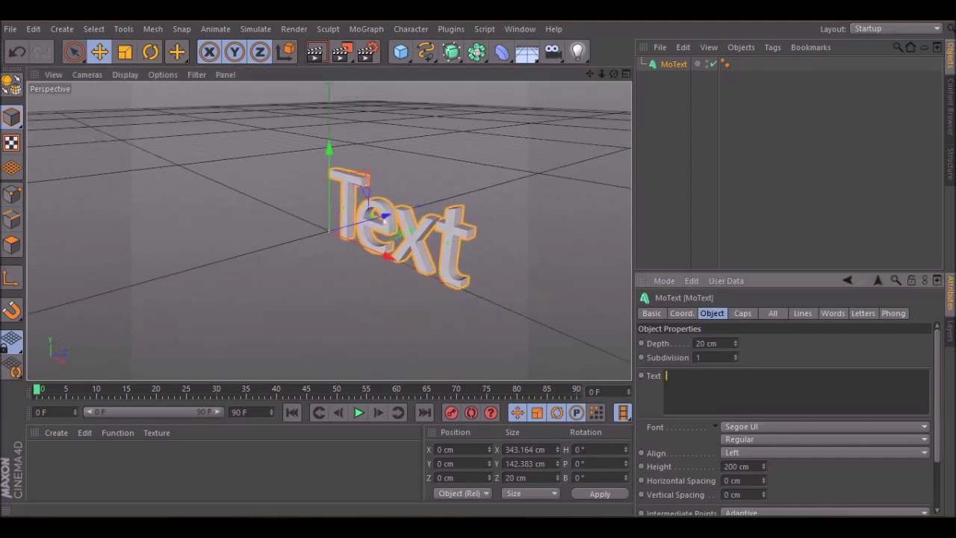
pyautogui.write('Tutorial')
pyautogui.click(385, 219)
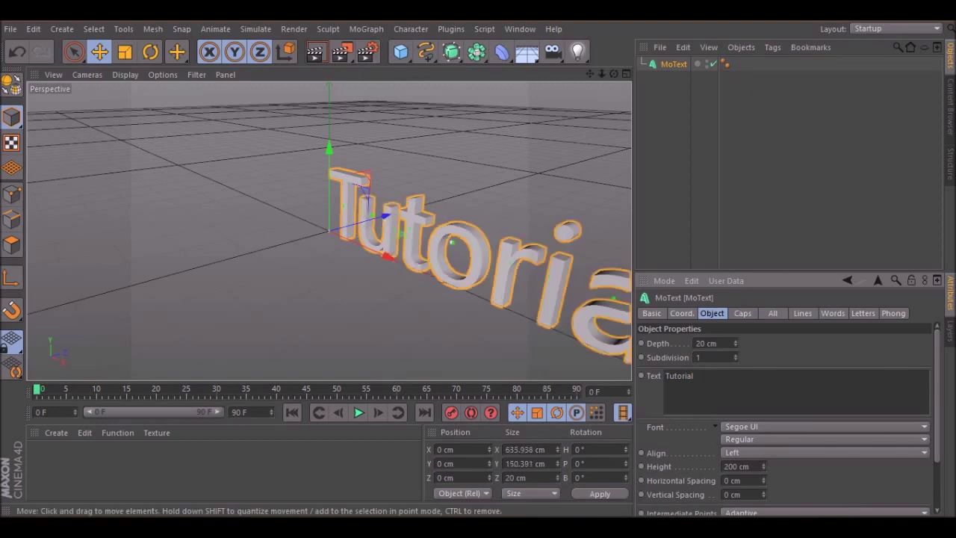
pyautogui.scroll(-2, 428, 239)
pyautogui.moveTo(602, 73); pyautogui.dragTo(474, 72)
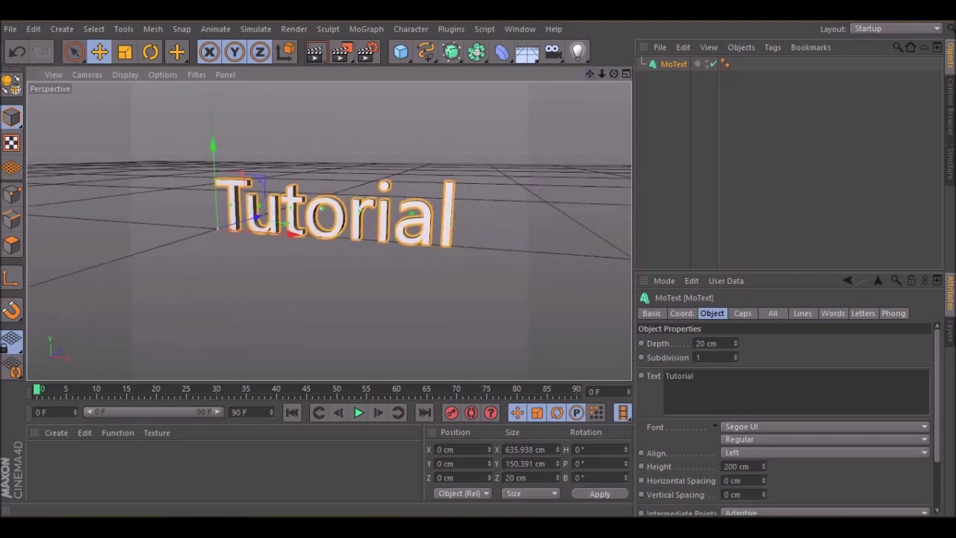
pyautogui.moveTo(602, 73); pyautogui.dragTo(665, 73)
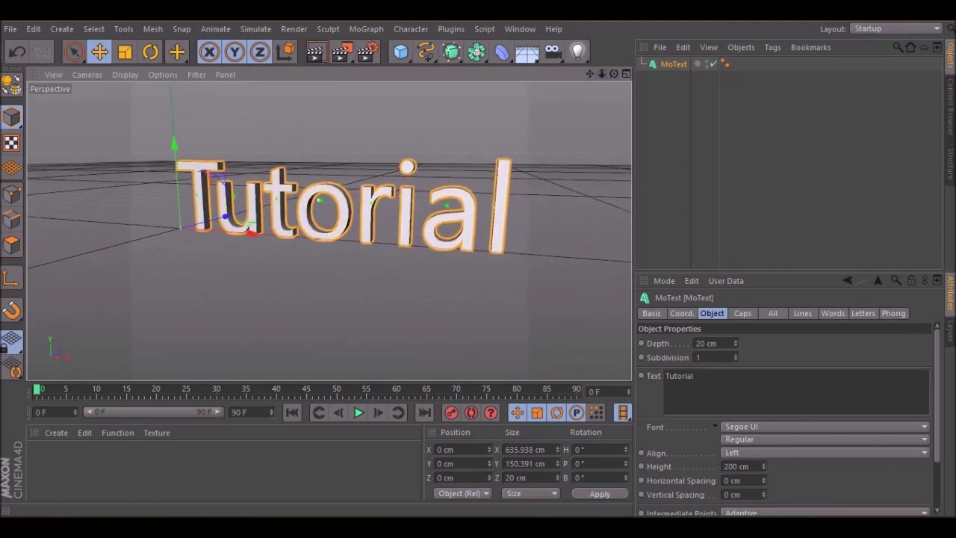
pyautogui.click(700, 343)
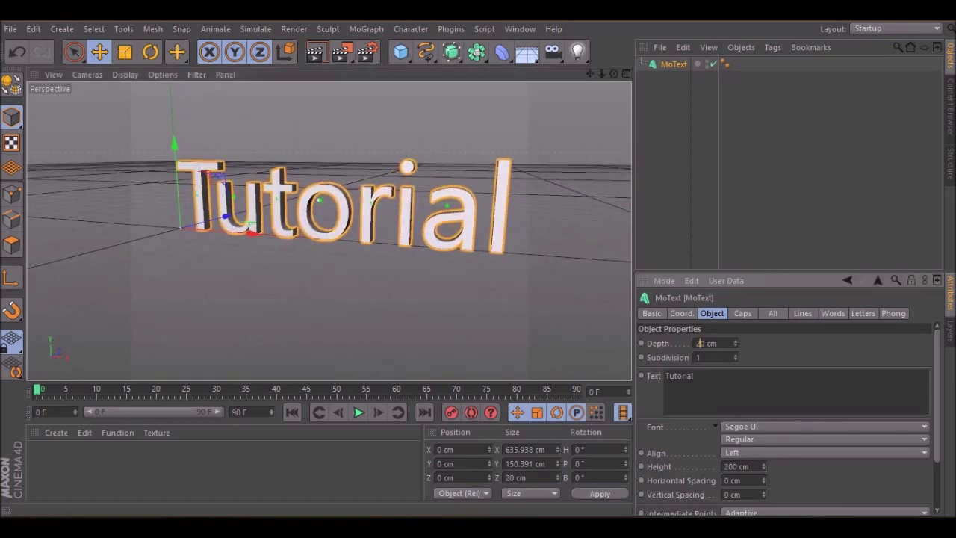
pyautogui.press('BackSpace')
pyautogui.write('8')
pyautogui.press('BackSpace')
pyautogui.write('2')
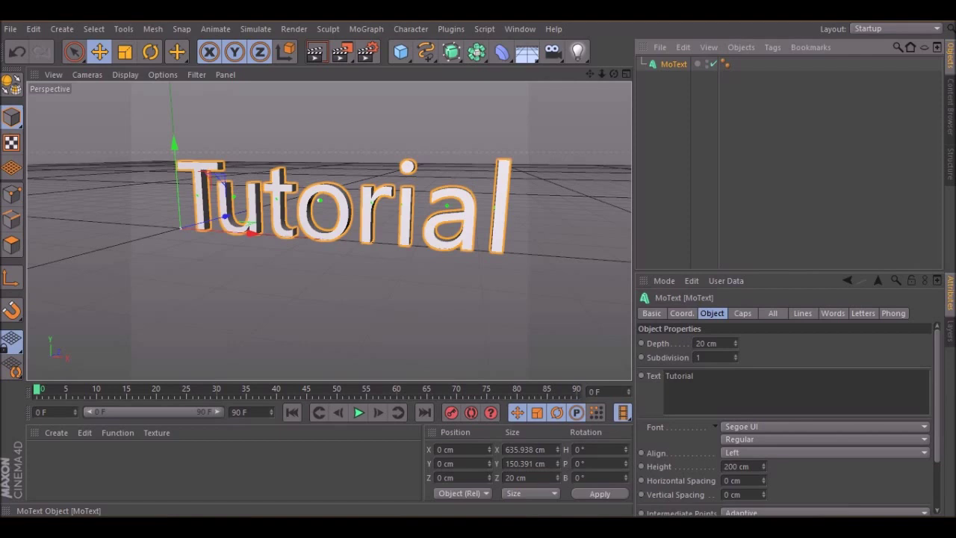
# Duplicate the "Tutorial" MoText object in place.
pyautogui.hotkey('ctrl', 'v')
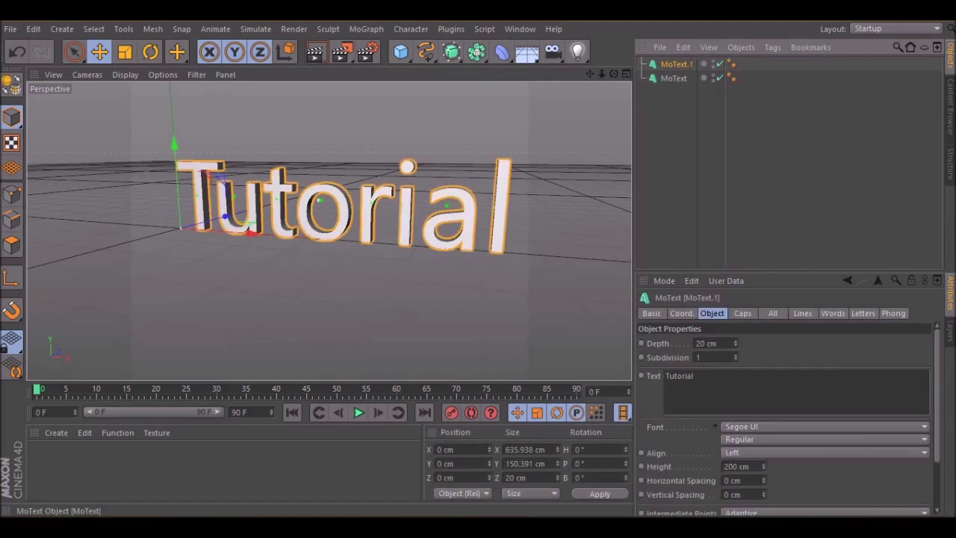
pyautogui.click(674, 79)
pyautogui.click(676, 64)
# Set both the start and end caps of the original MoText to Fillet Cap.
pyautogui.click(674, 79)
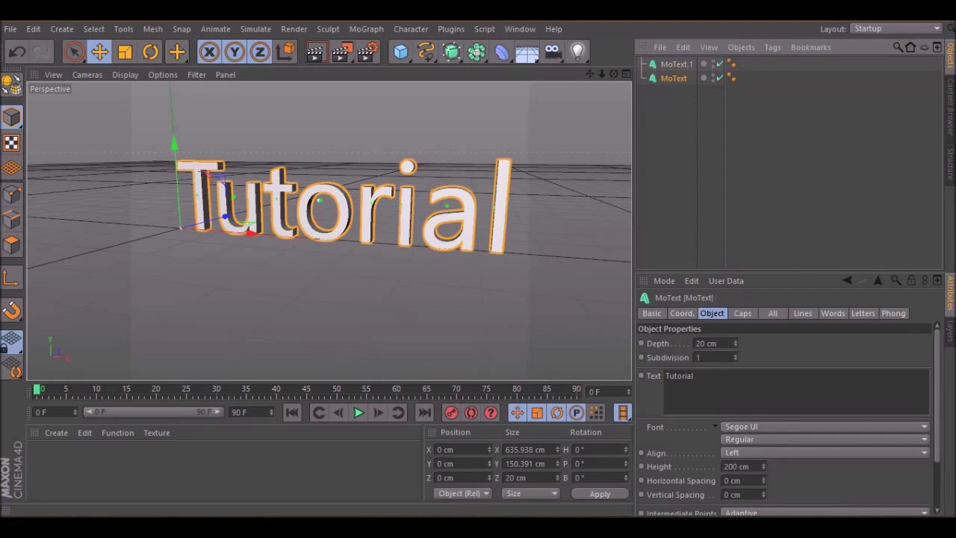
pyautogui.click(743, 314)
pyautogui.click(749, 343)
pyautogui.click(728, 397)
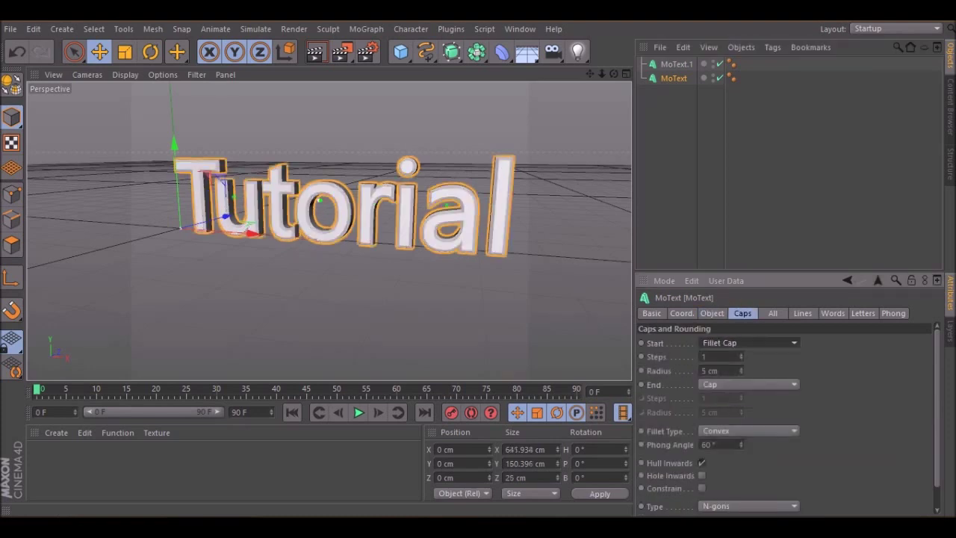
pyautogui.click(749, 384)
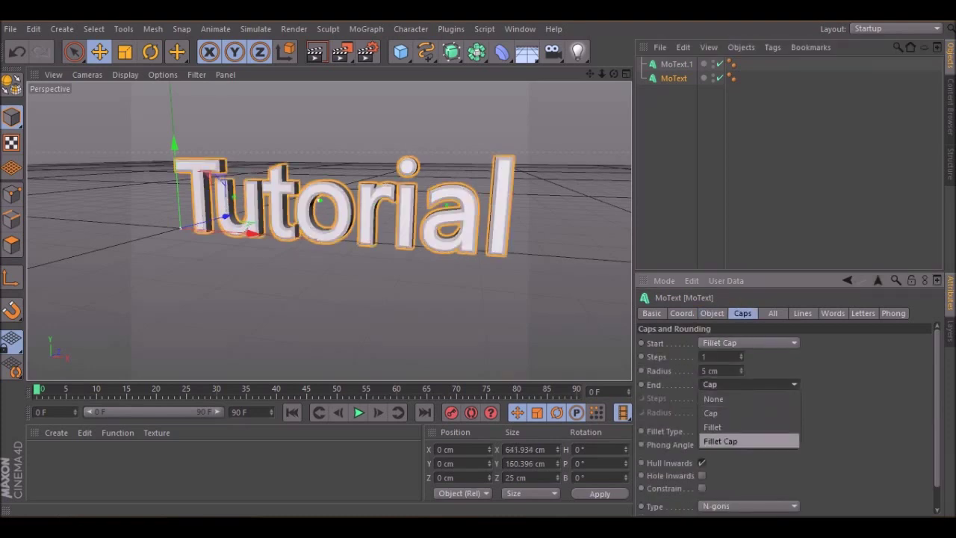
pyautogui.click(728, 440)
# Set the original MoText's depth to 80 cm.
pyautogui.moveTo(614, 74); pyautogui.dragTo(557, 78)
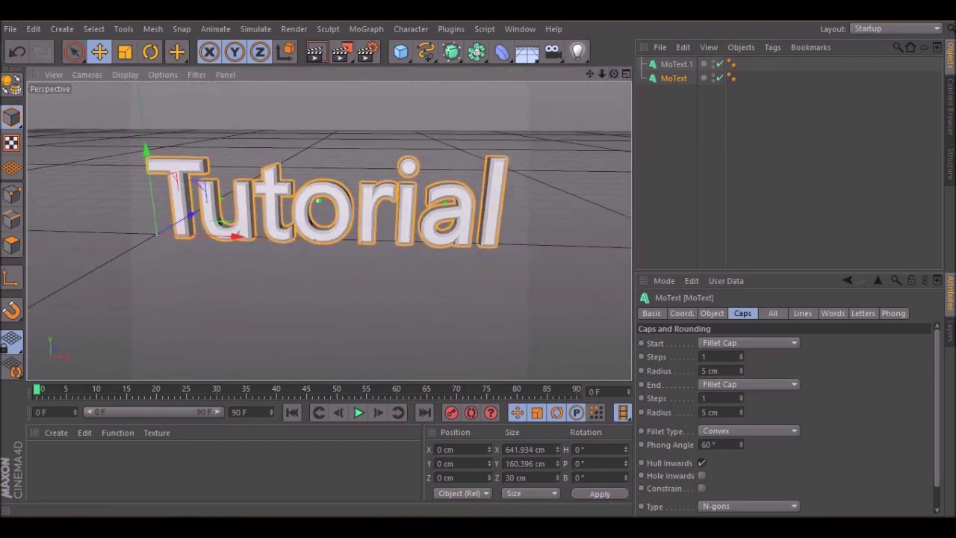
pyautogui.click(676, 65)
pyautogui.click(673, 79)
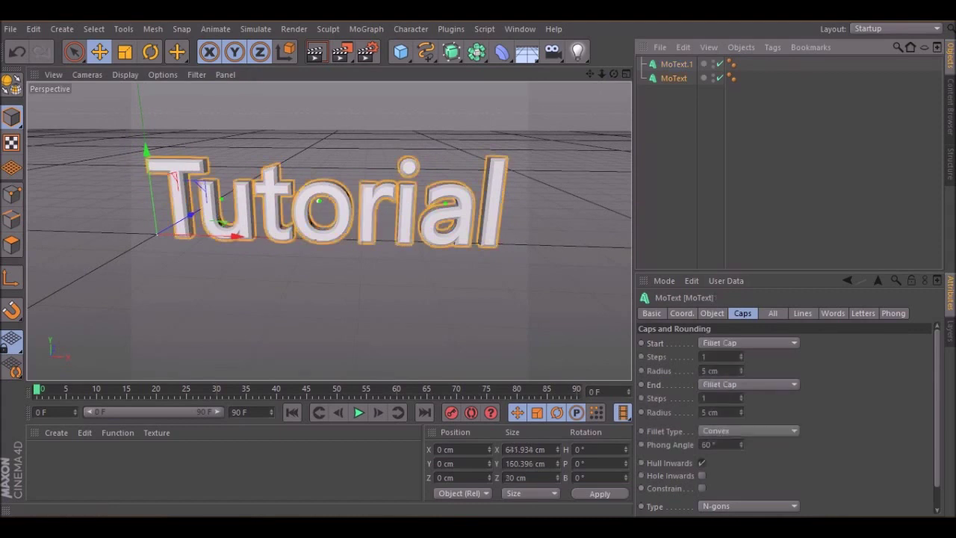
pyautogui.click(712, 314)
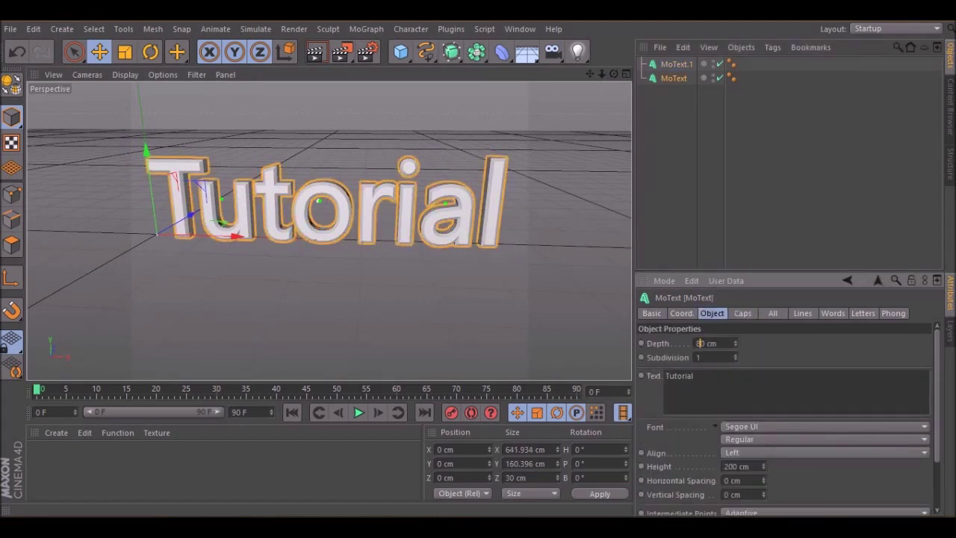
pyautogui.press('Return')
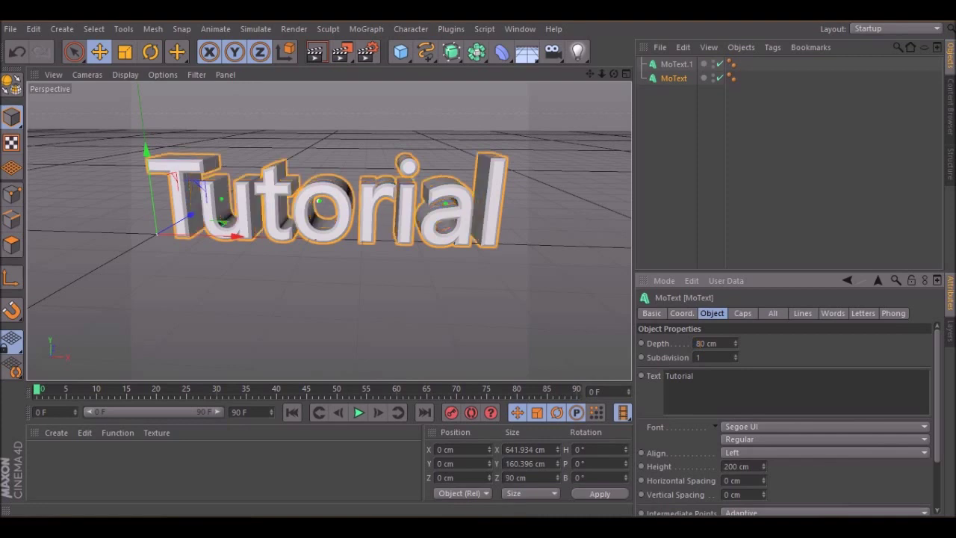
# Set the duplicate MoText's depth to 40 cm.
pyautogui.click(677, 64)
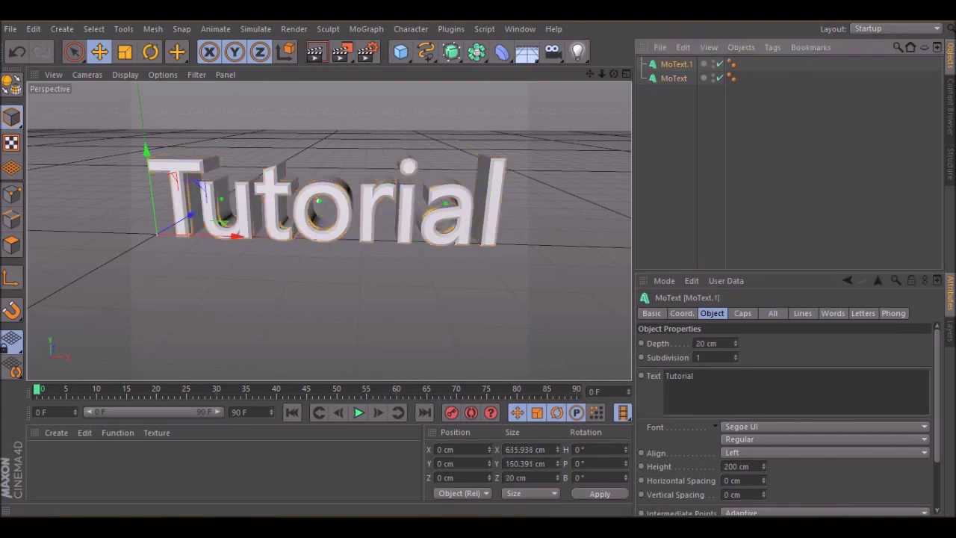
pyautogui.click(700, 343)
pyautogui.doubleClick(700, 343)
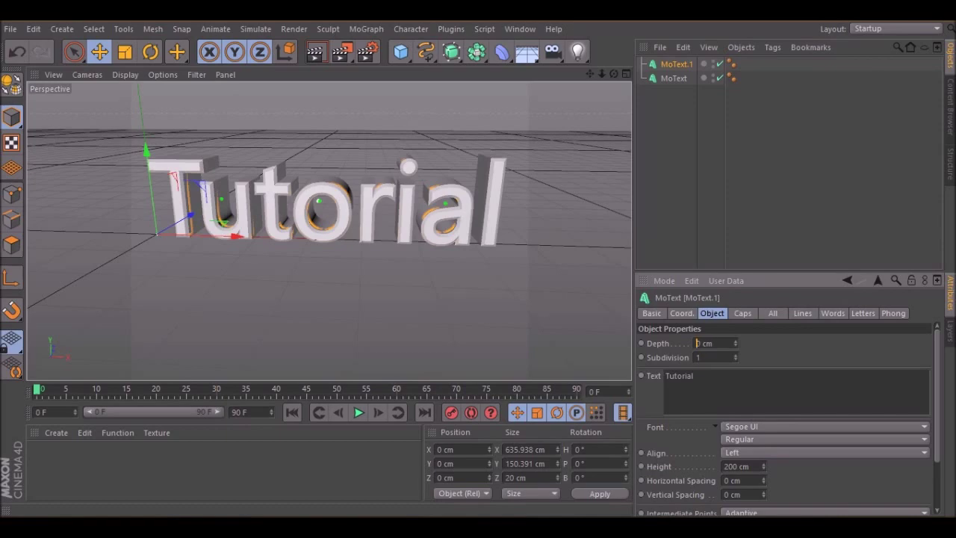
pyautogui.write('40')
pyautogui.press('Return')
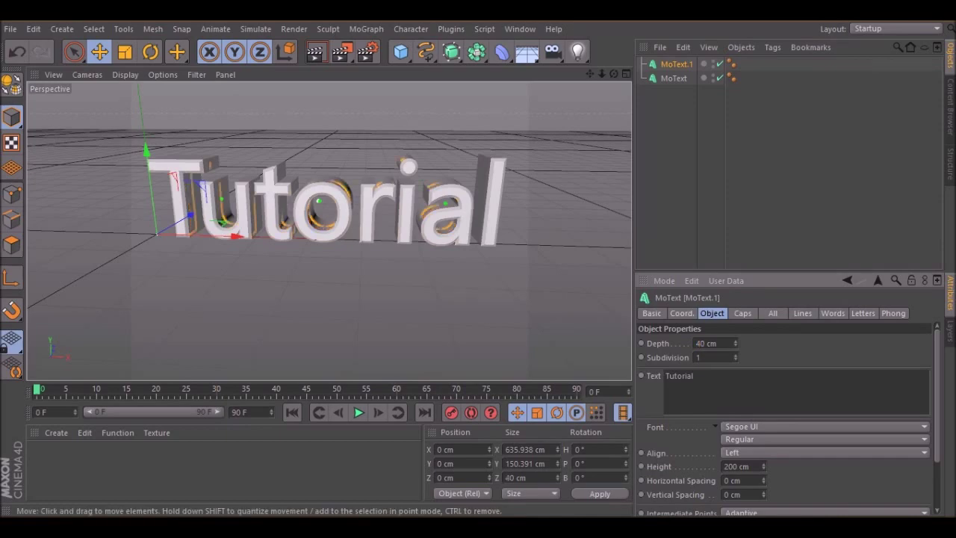
# Move the duplicate text about 23 cm along the Z axis, inside the original text's depth.
pyautogui.moveTo(614, 74); pyautogui.dragTo(572, 153)
pyautogui.keyDown('alt'); pyautogui.moveTo(329, 230); pyautogui.dragTo(329, 231); pyautogui.keyUp('alt')
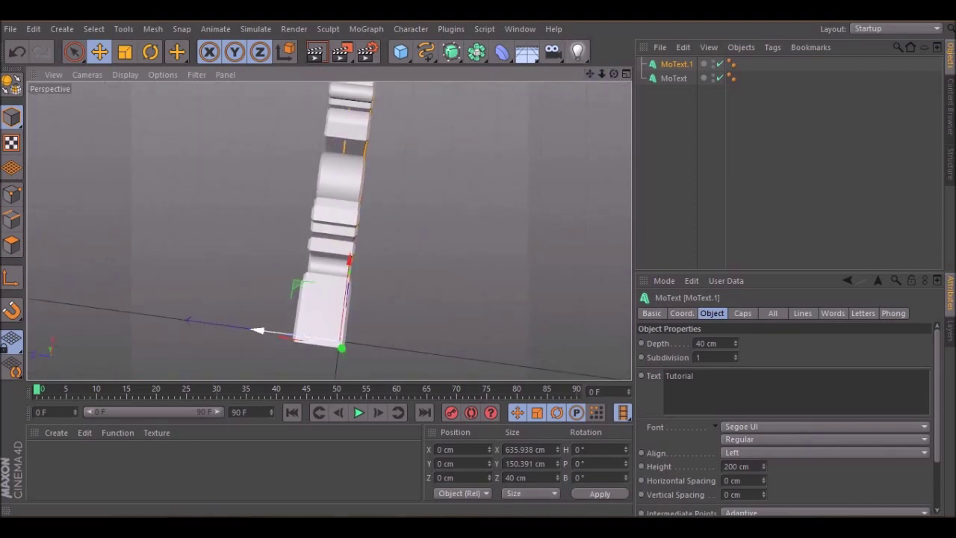
pyautogui.moveTo(258, 331); pyautogui.dragTo(247, 328)
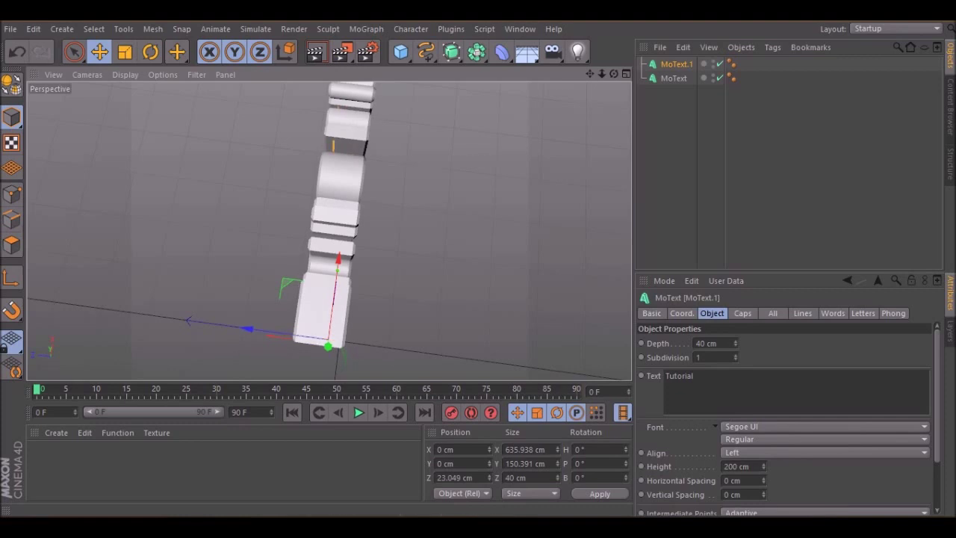
# Set both the start and end caps of the duplicate MoText to Fillet Cap.
pyautogui.click(674, 79)
pyautogui.click(677, 63)
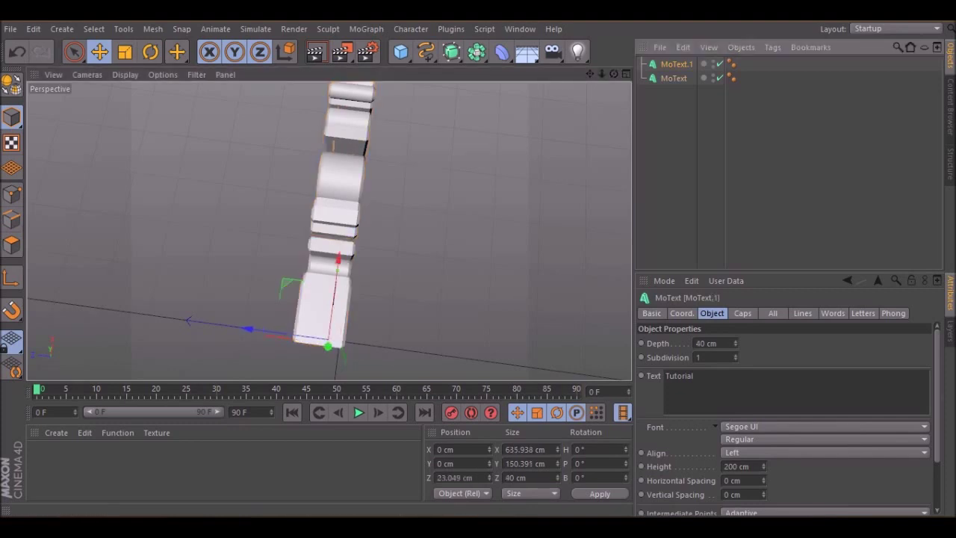
pyautogui.click(742, 313)
pyautogui.click(750, 343)
pyautogui.click(718, 399)
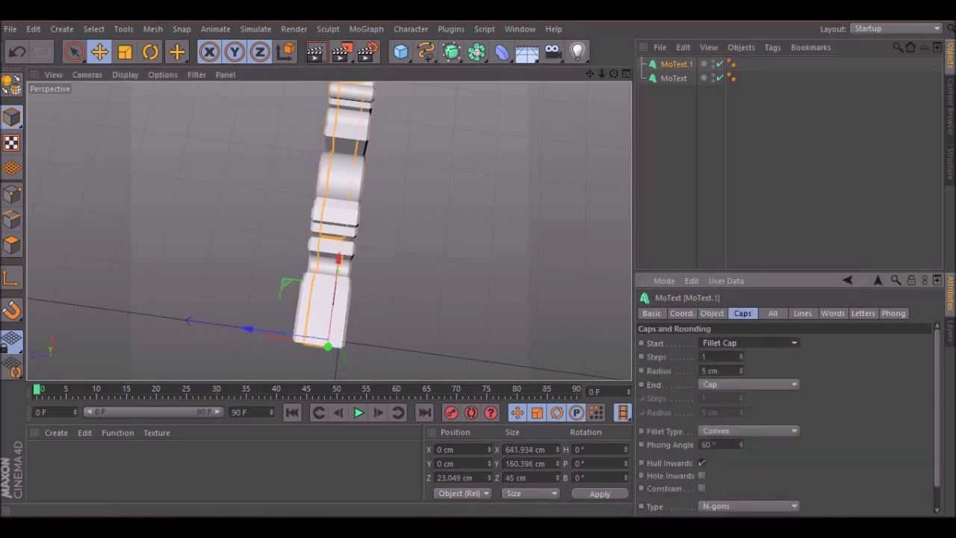
pyautogui.click(749, 385)
pyautogui.click(717, 441)
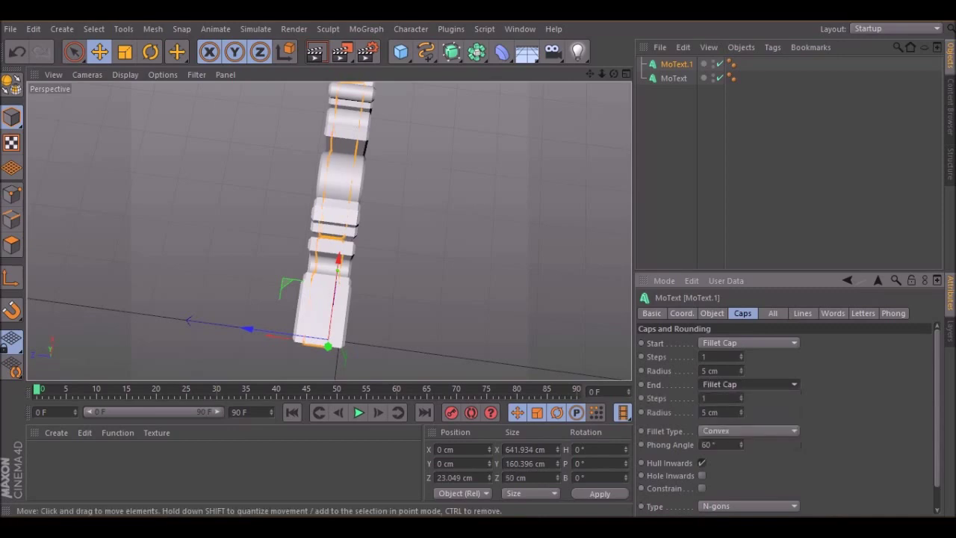
# Change the duplicate MoText's font to Meiryo.
pyautogui.moveTo(614, 74); pyautogui.dragTo(255, 54)
pyautogui.moveTo(330, 231)
pyautogui.keyDown('alt'); pyautogui.mouseDown()
pyautogui.moveTo(351, 244)
pyautogui.moveTo(329, 230)
pyautogui.moveTo(359, 228)
pyautogui.moveTo(330, 231)
pyautogui.mouseUp(); pyautogui.keyUp('alt')
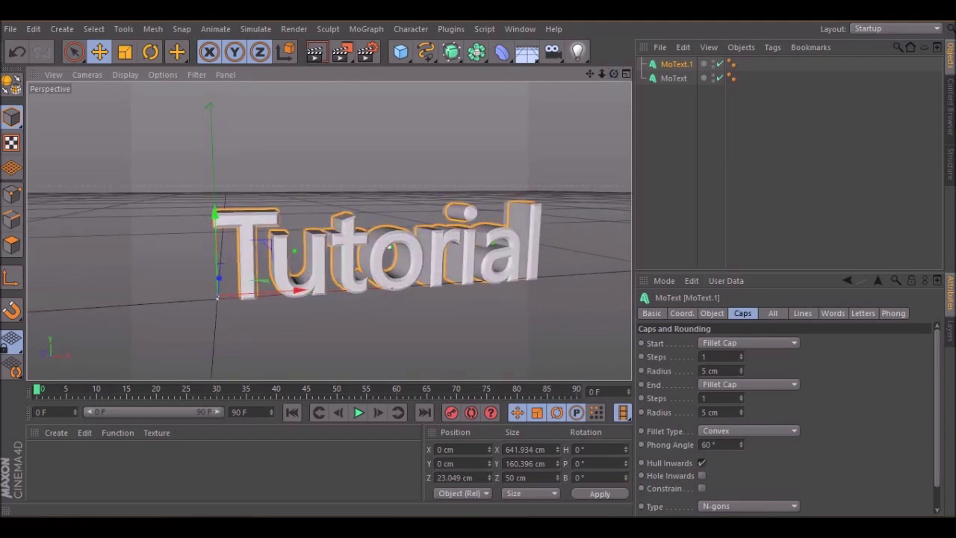
pyautogui.click(712, 313)
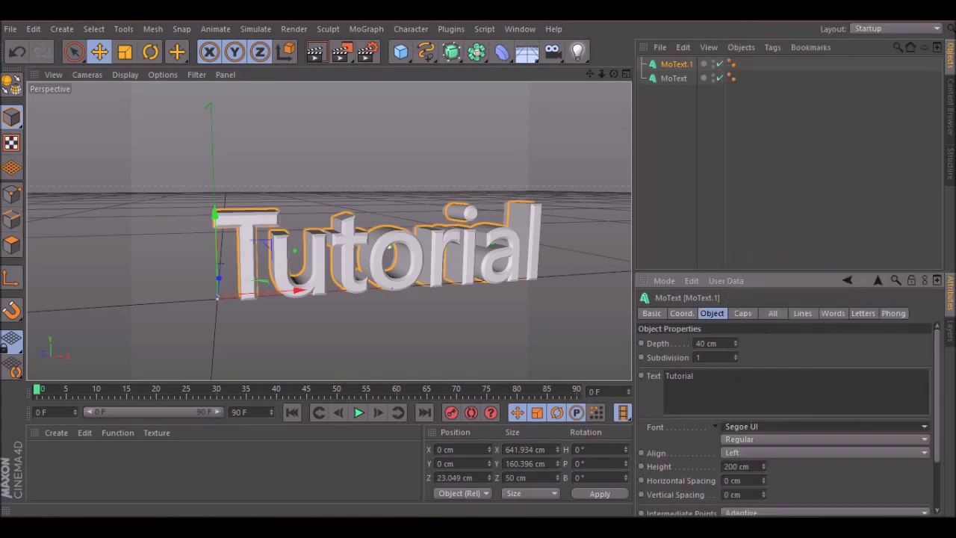
pyautogui.click(825, 427)
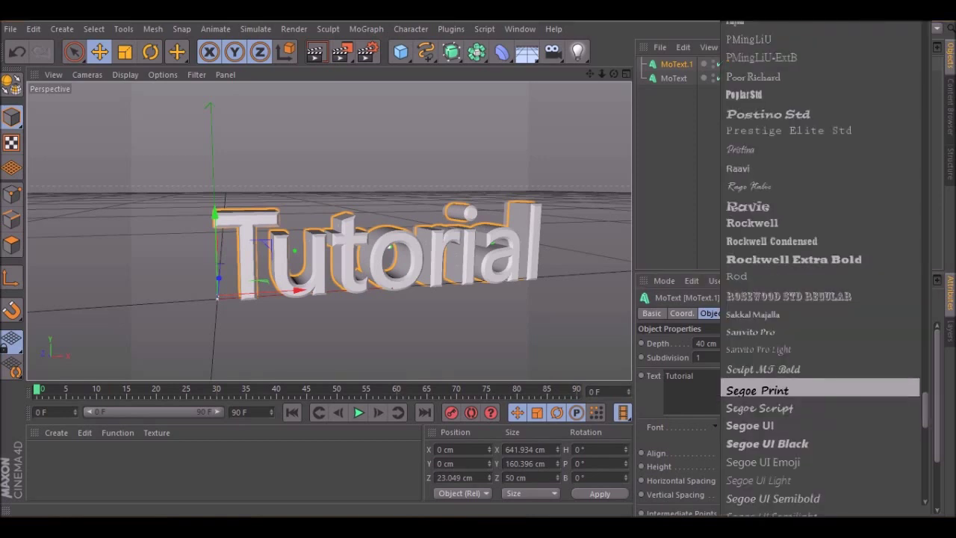
pyautogui.moveTo(926, 410); pyautogui.dragTo(925, 403)
pyautogui.scroll(10, 828, 269)
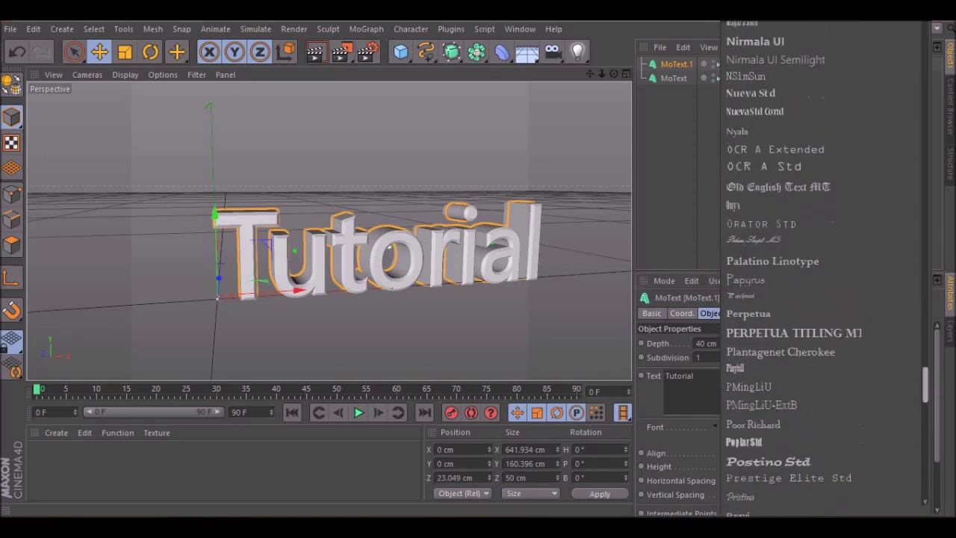
pyautogui.scroll(10, 794, 269)
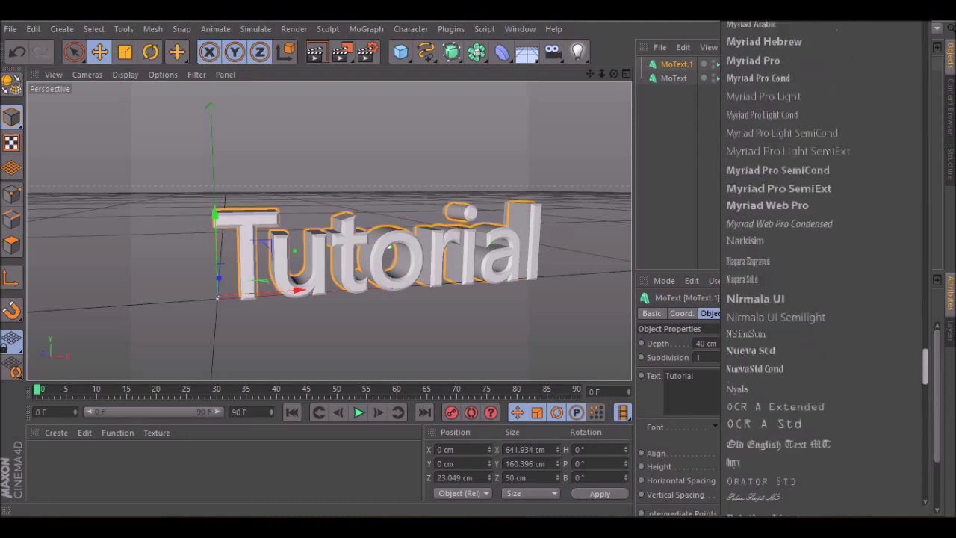
pyautogui.scroll(4, 821, 269)
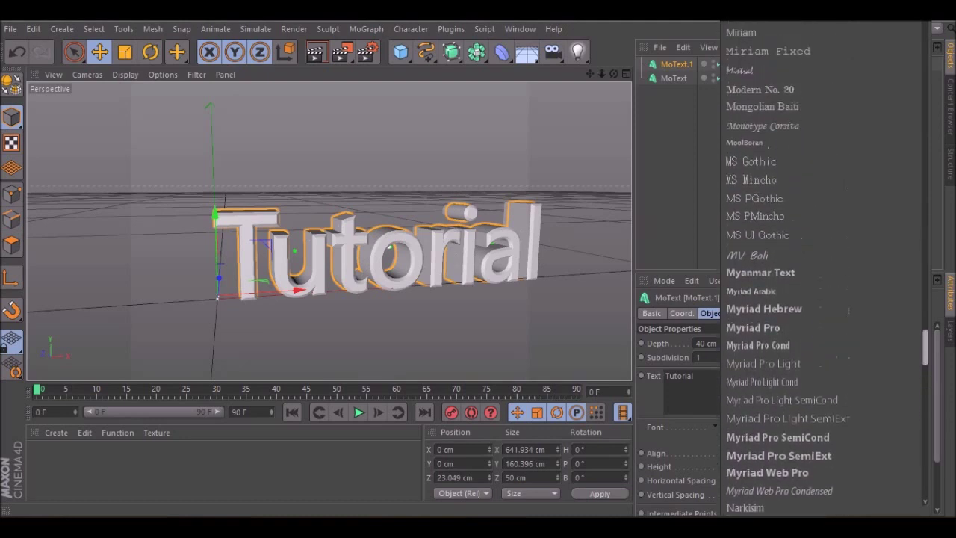
pyautogui.scroll(5, 822, 269)
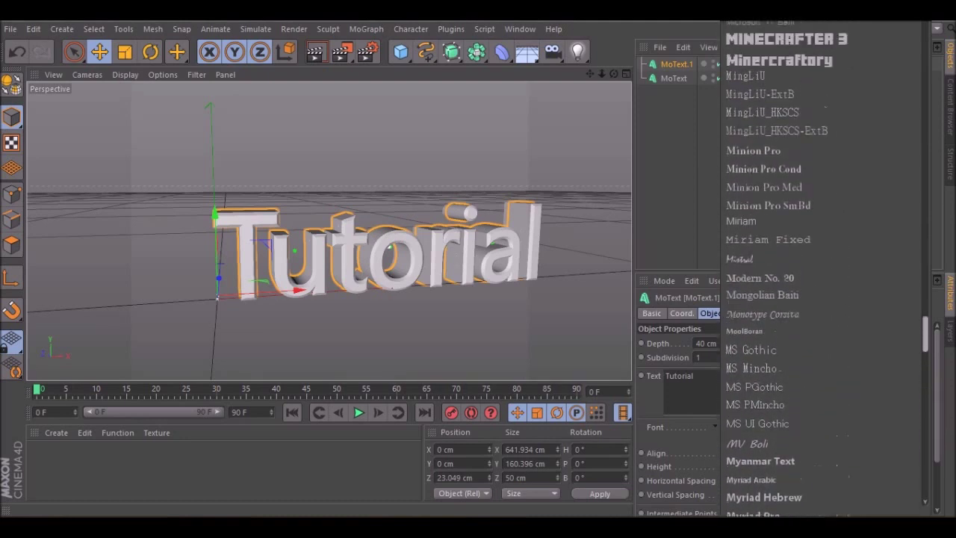
pyautogui.scroll(5, 822, 269)
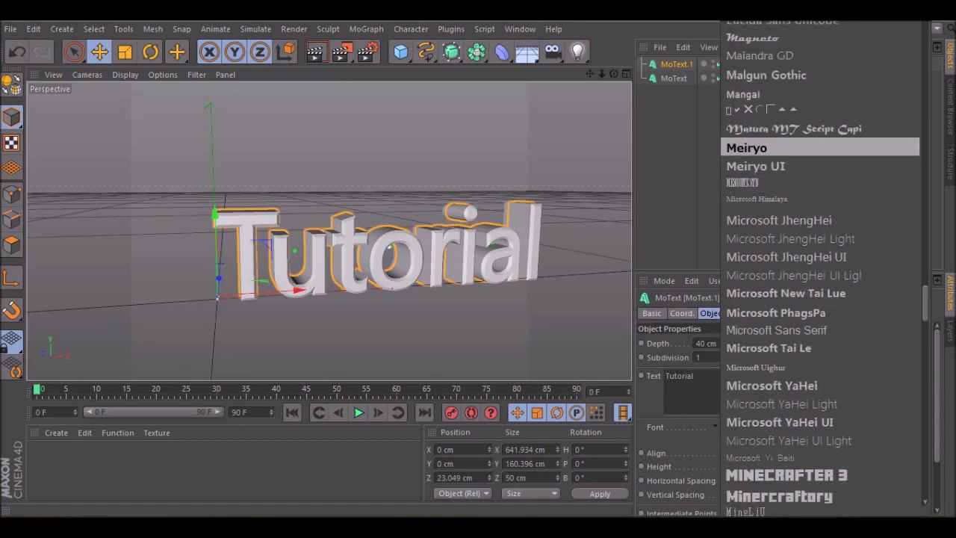
pyautogui.click(751, 148)
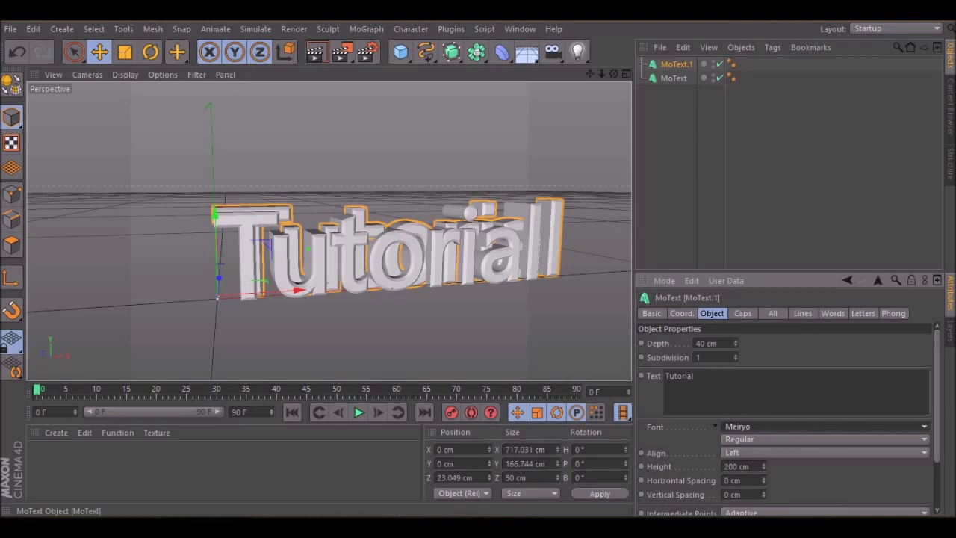
# Change the original MoText's font to Meiryo to match the duplicate.
pyautogui.click(673, 79)
pyautogui.click(825, 426)
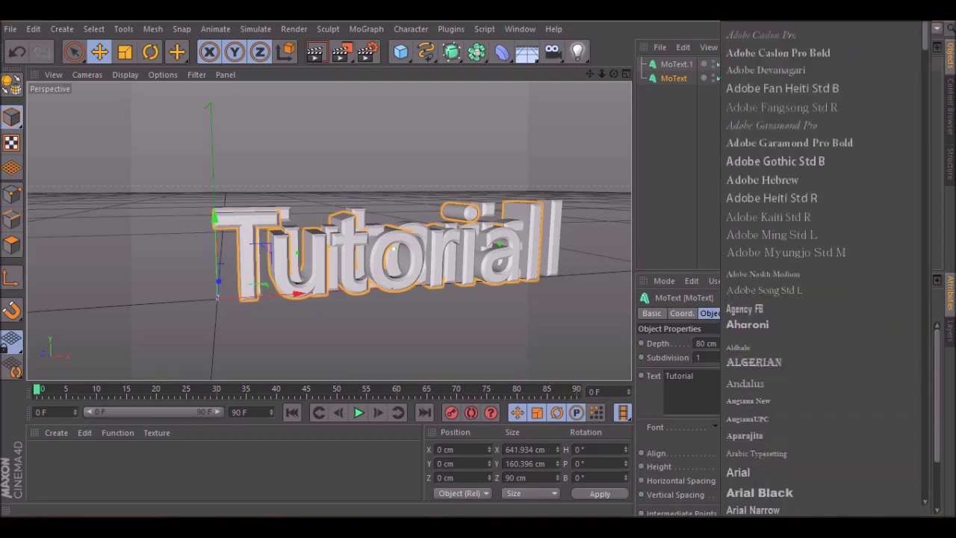
pyautogui.scroll(-15, 822, 269)
pyautogui.scroll(-12, 821, 269)
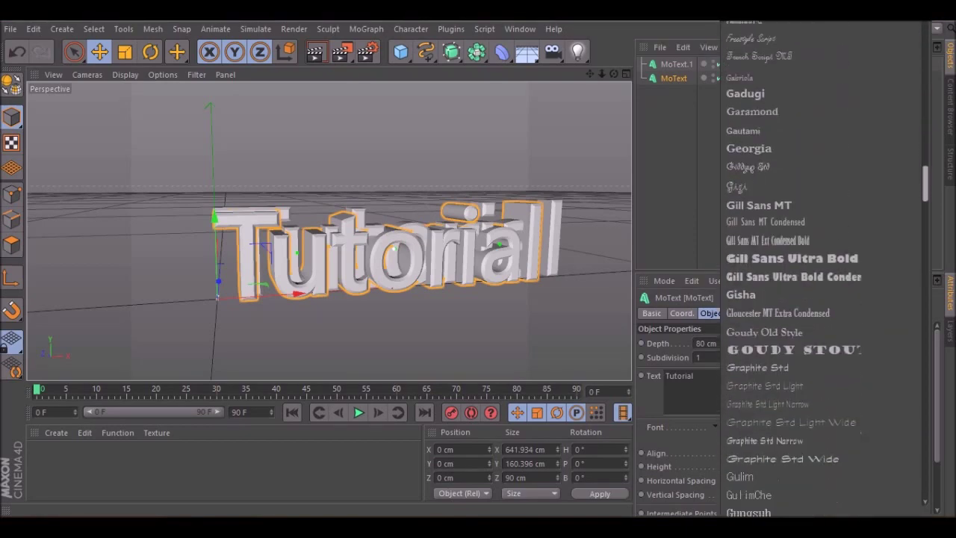
pyautogui.scroll(-10, 822, 269)
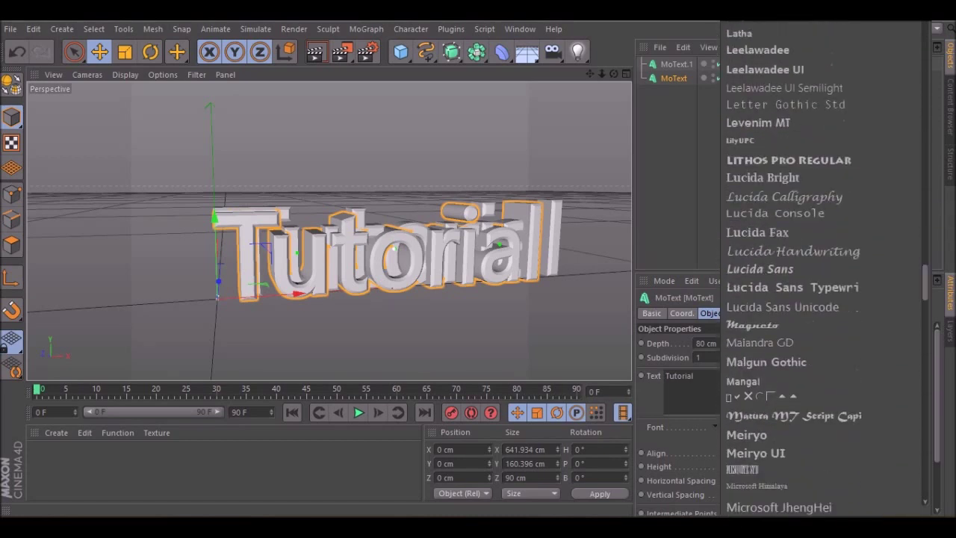
pyautogui.click(747, 434)
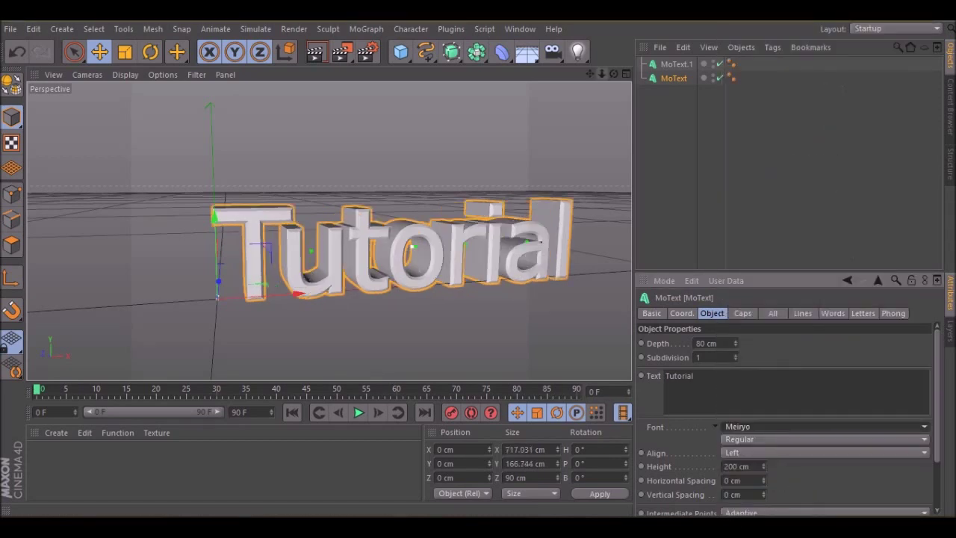
# Set the duplicate MoText's text height to 199 cm.
pyautogui.moveTo(614, 74); pyautogui.dragTo(784, 123)
pyautogui.moveTo(329, 231)
pyautogui.keyDown('alt'); pyautogui.mouseDown()
pyautogui.moveTo(374, 231)
pyautogui.moveTo(329, 230)
pyautogui.mouseUp(); pyautogui.keyUp('alt')
pyautogui.moveTo(614, 74); pyautogui.dragTo(555, 46)
pyautogui.click(677, 64)
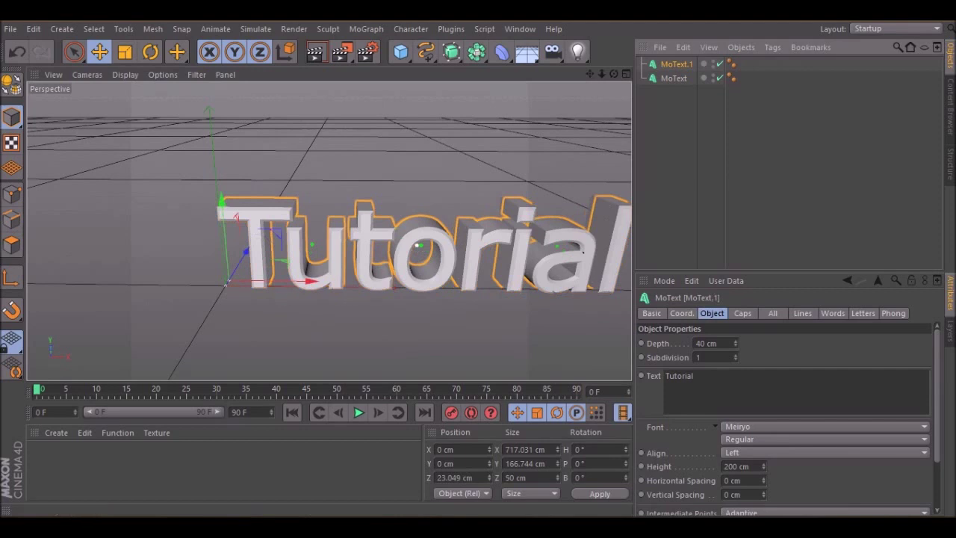
pyautogui.click(743, 314)
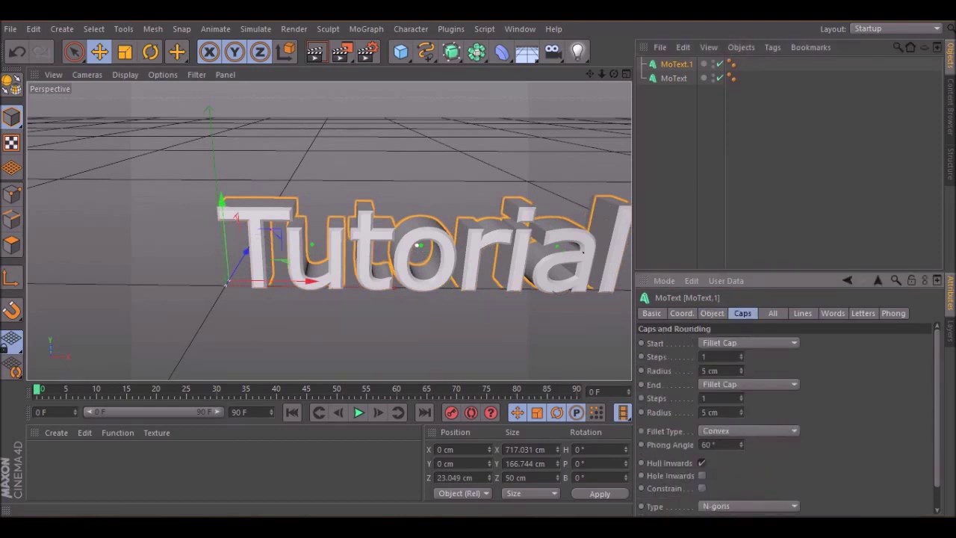
pyautogui.click(712, 313)
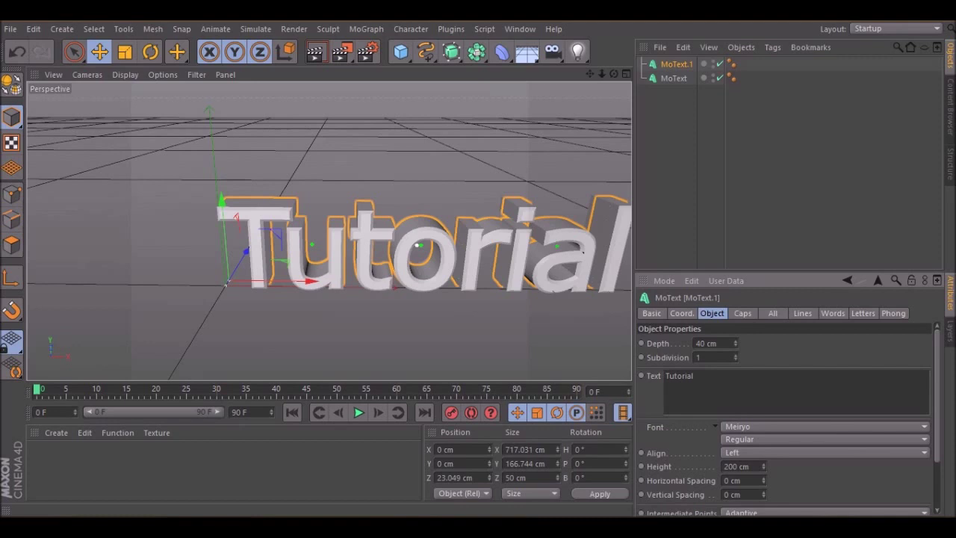
pyautogui.click(764, 468)
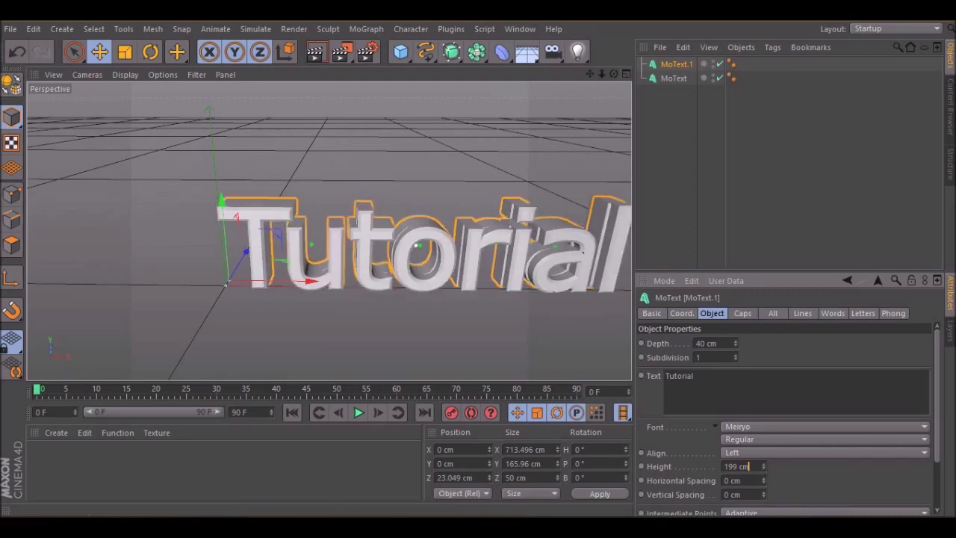
# Create a new material with a pure black color and apply it to the duplicate MoText.
pyautogui.keyDown('alt'); pyautogui.moveTo(329, 231); pyautogui.dragTo(355, 170); pyautogui.keyUp('alt')
pyautogui.click(418, 224)
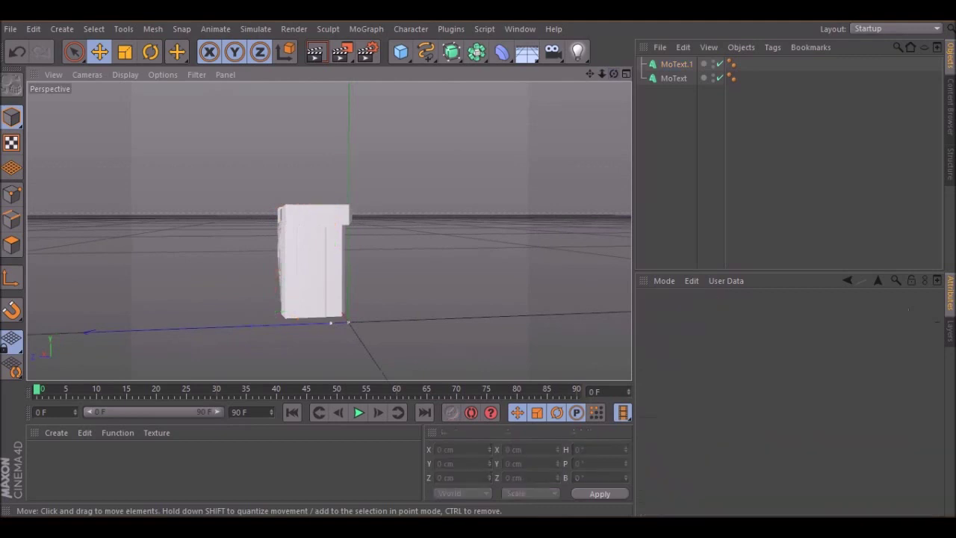
pyautogui.moveTo(614, 73); pyautogui.dragTo(676, 123)
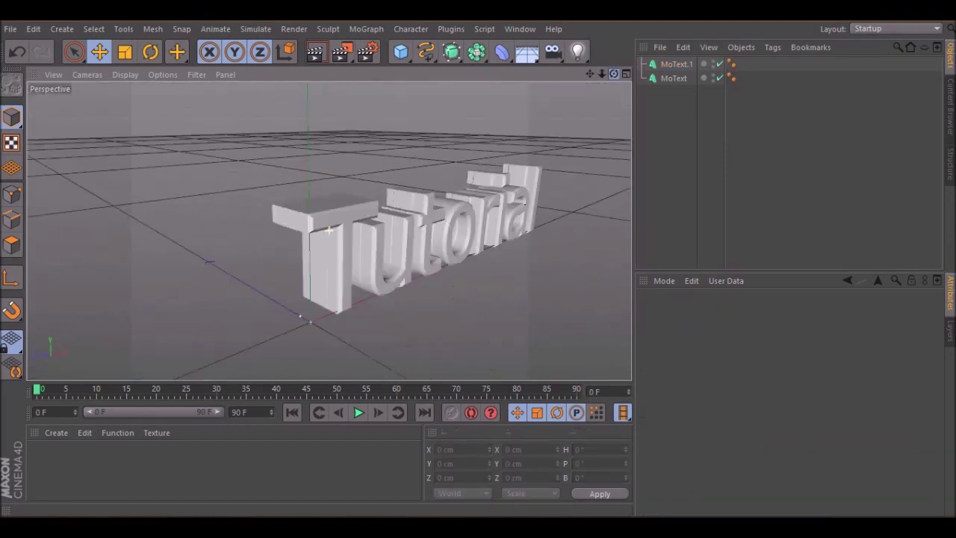
pyautogui.moveTo(614, 73); pyautogui.dragTo(464, 60)
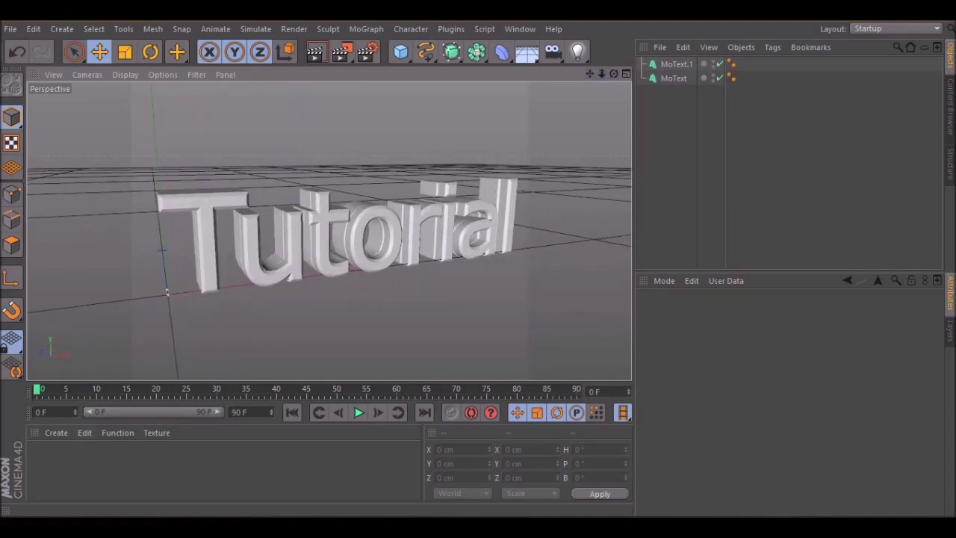
pyautogui.doubleClick(223, 469)
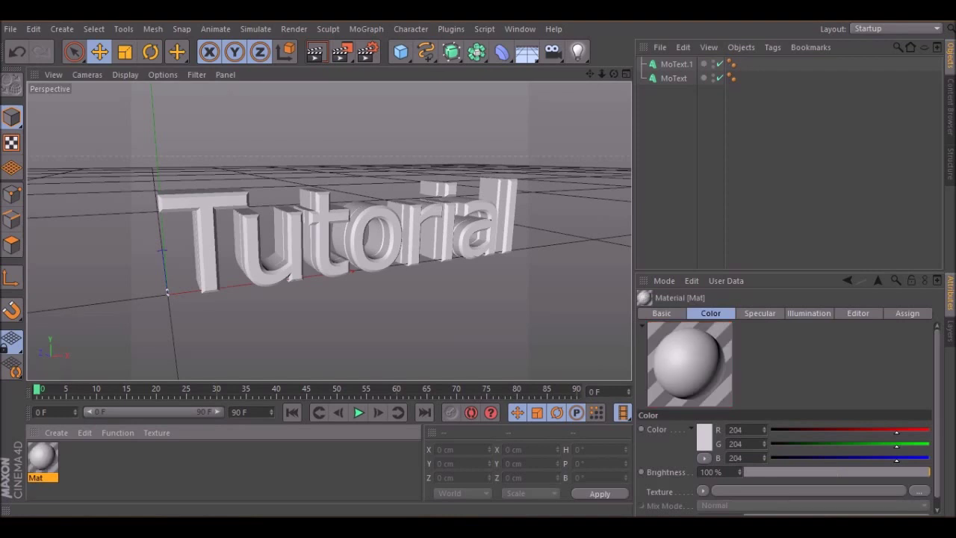
pyautogui.doubleClick(43, 458)
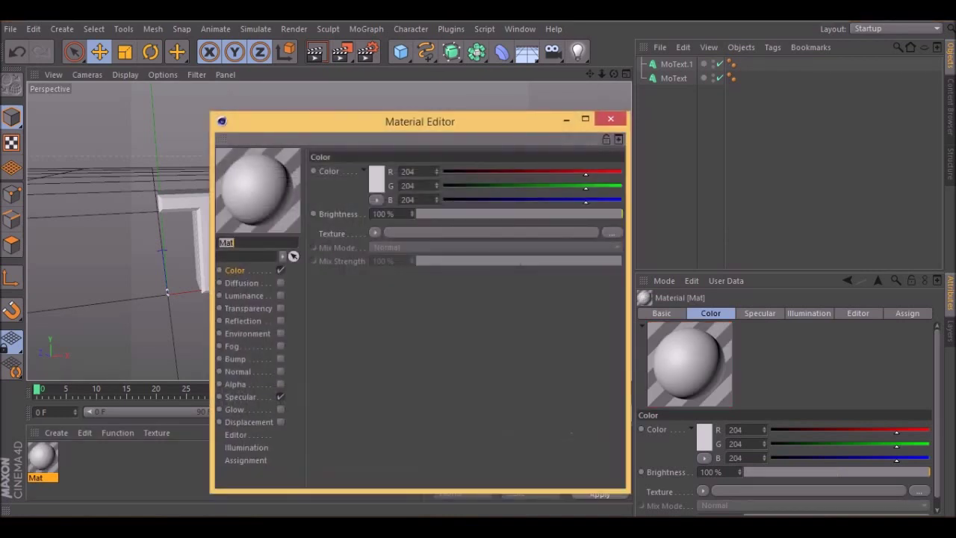
pyautogui.click(376, 179)
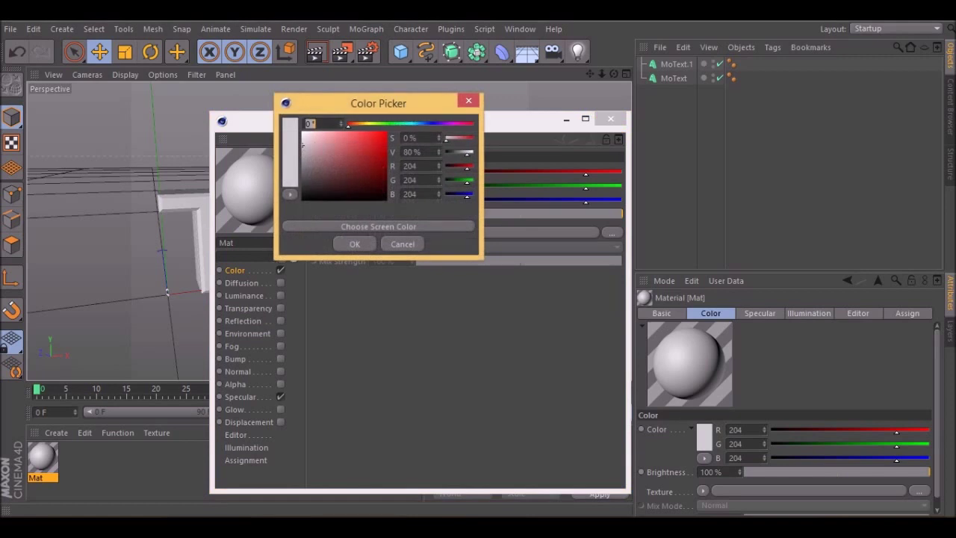
pyautogui.moveTo(303, 145); pyautogui.dragTo(386, 199)
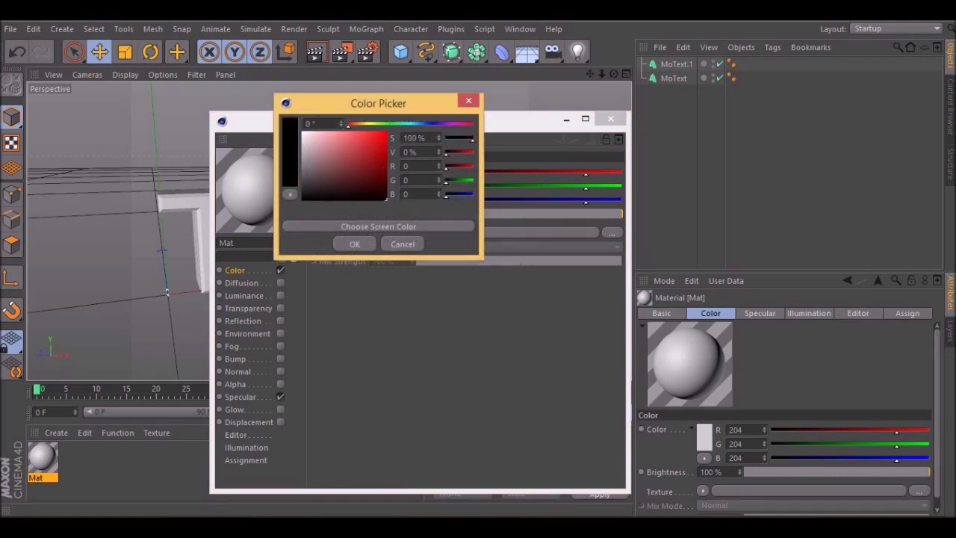
pyautogui.click(355, 244)
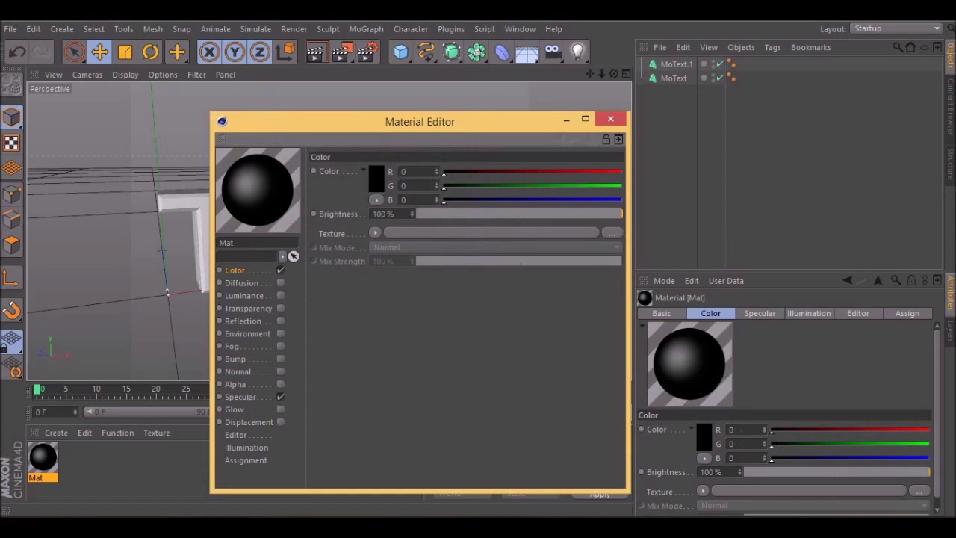
pyautogui.click(611, 119)
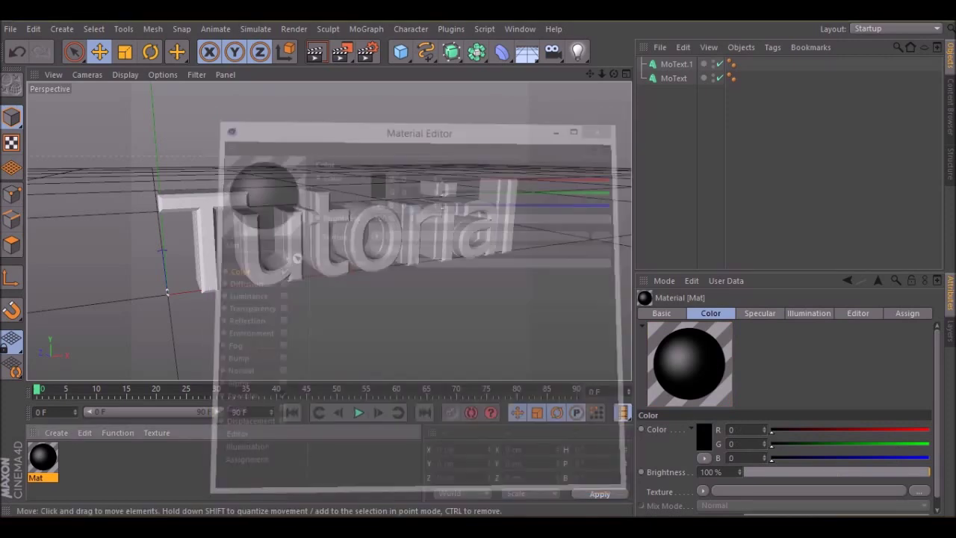
pyautogui.moveTo(614, 74); pyautogui.dragTo(736, 120)
pyautogui.moveTo(42, 457); pyautogui.dragTo(263, 298)
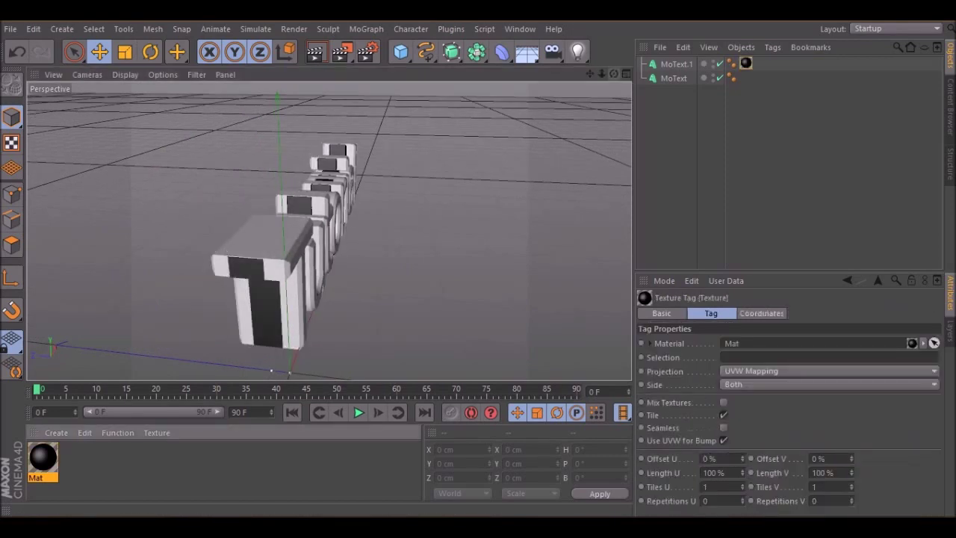
# Raise the duplicate MoText about 2.4 cm along the Y axis.
pyautogui.moveTo(614, 73); pyautogui.dragTo(619, 97)
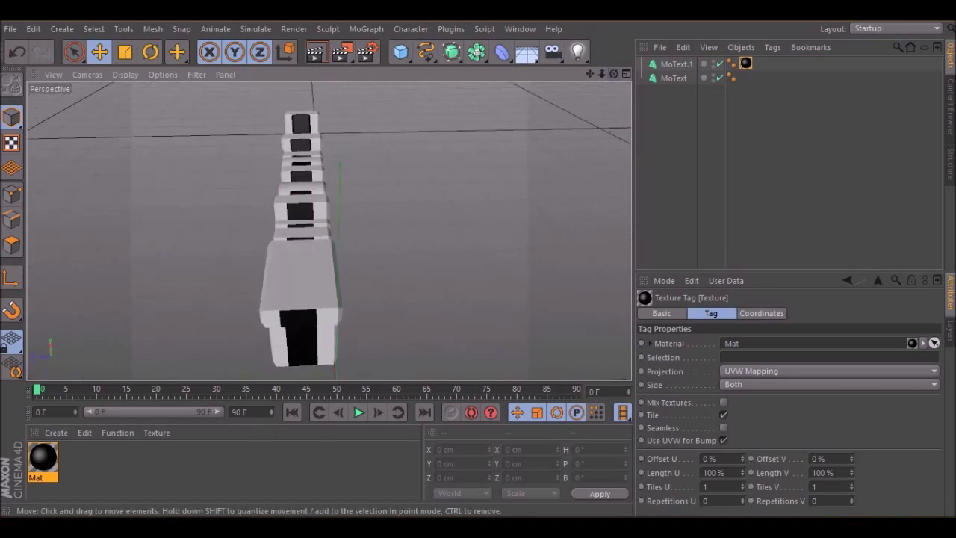
pyautogui.click(676, 64)
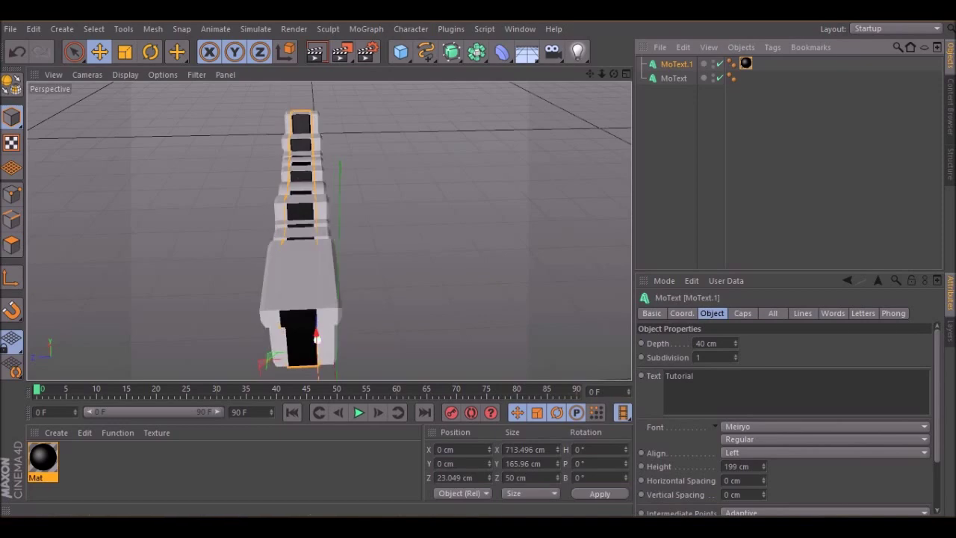
pyautogui.moveTo(317, 339); pyautogui.dragTo(317, 336)
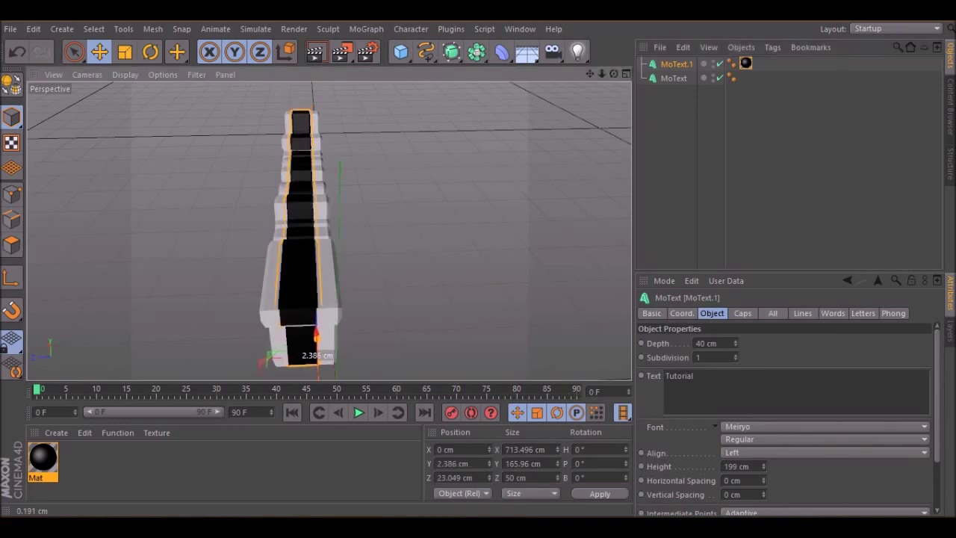
# Create a second material and set its color to pure red (255, 0, 0).
pyautogui.moveTo(614, 74)
pyautogui.mouseDown()
pyautogui.moveTo(556, 74)
pyautogui.moveTo(493, 52)
pyautogui.moveTo(567, 66)
pyautogui.moveTo(608, 60)
pyautogui.moveTo(571, 67)
pyautogui.moveTo(512, 56)
pyautogui.moveTo(620, 73)
pyautogui.moveTo(598, 176)
pyautogui.moveTo(615, 75)
pyautogui.moveTo(614, 84)
pyautogui.mouseUp()
pyautogui.scroll(-2, 329, 232)
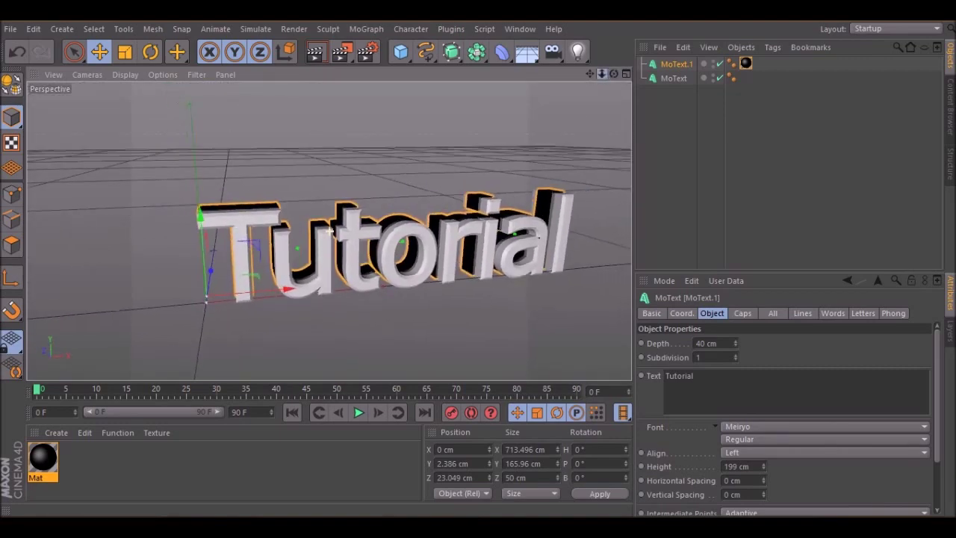
pyautogui.moveTo(614, 74); pyautogui.dragTo(628, 49)
pyautogui.keyDown('alt'); pyautogui.moveTo(448, 254); pyautogui.dragTo(407, 245); pyautogui.keyUp('alt')
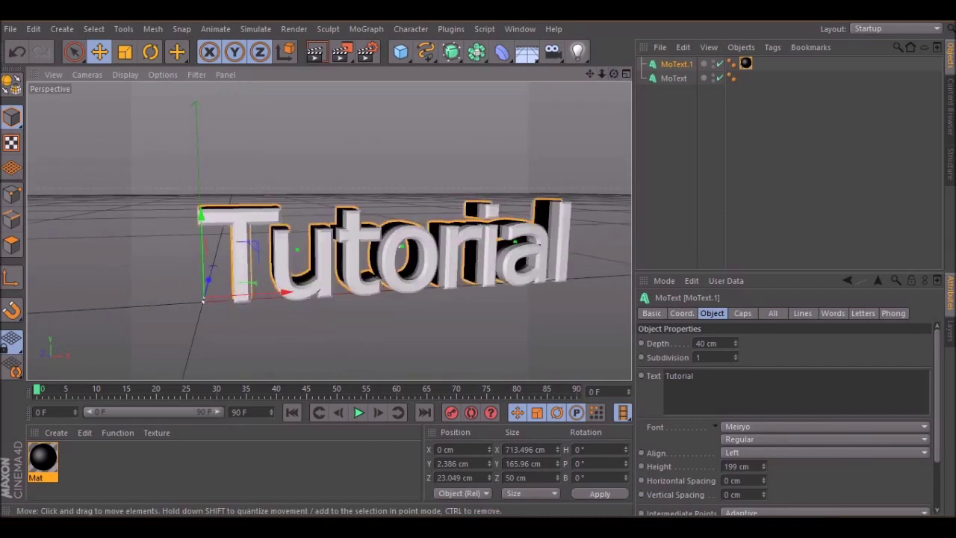
pyautogui.doubleClick(142, 467)
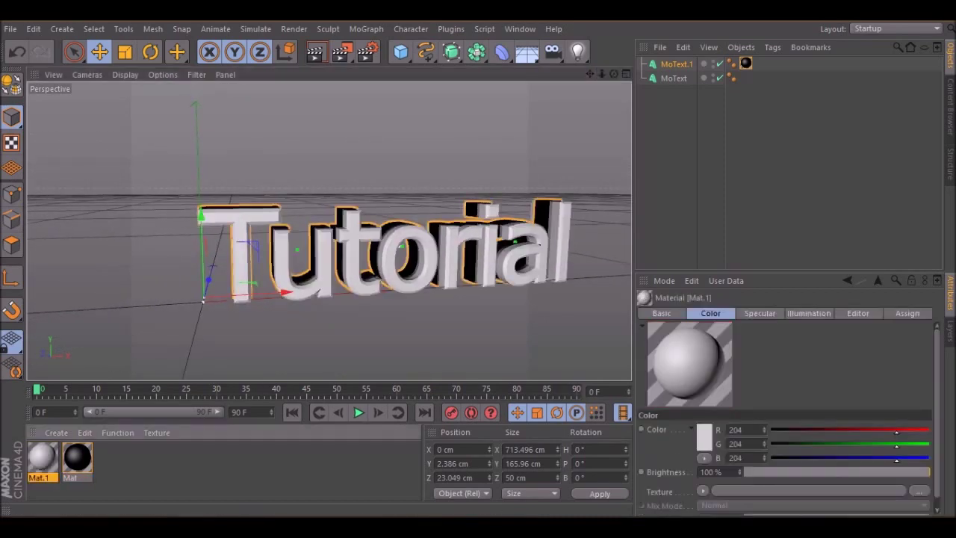
pyautogui.doubleClick(42, 457)
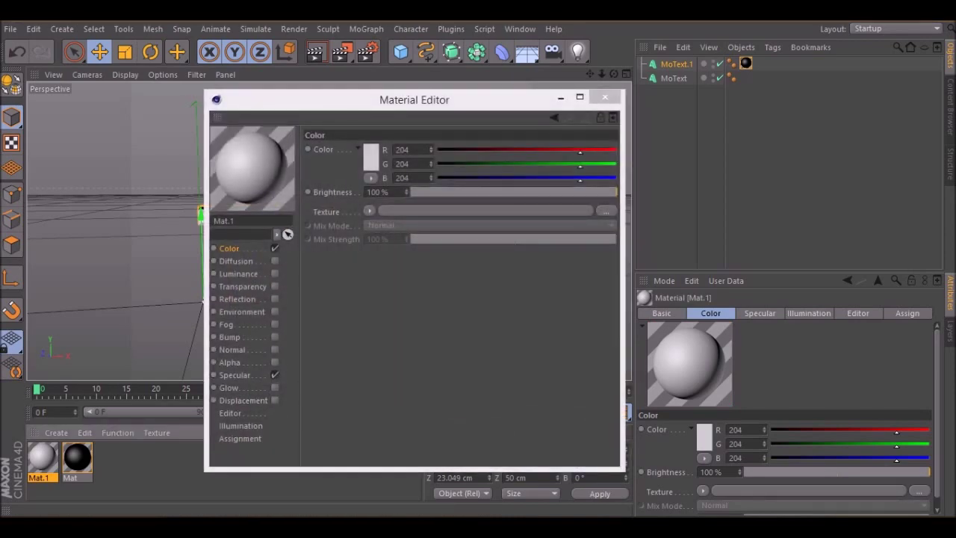
pyautogui.click(371, 157)
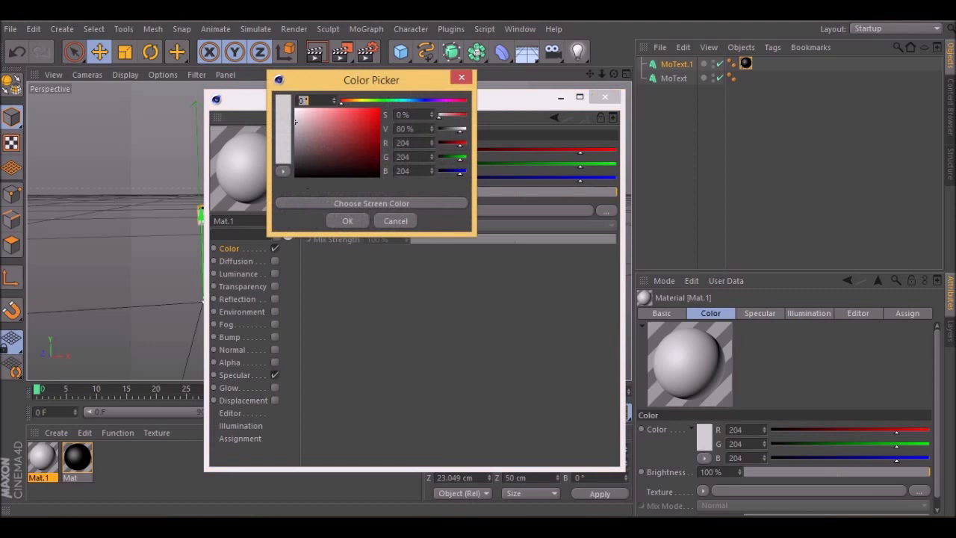
pyautogui.moveTo(377, 133); pyautogui.dragTo(380, 109)
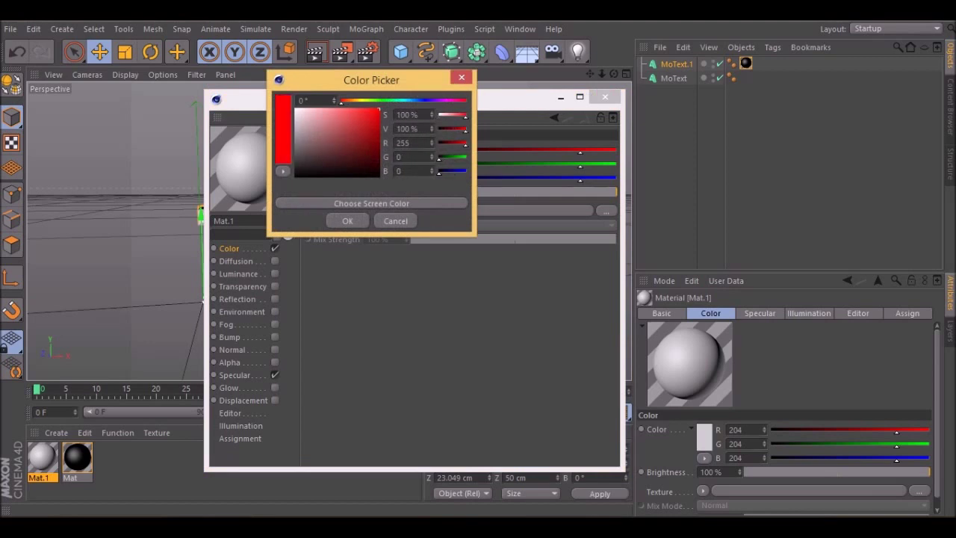
pyautogui.click(348, 220)
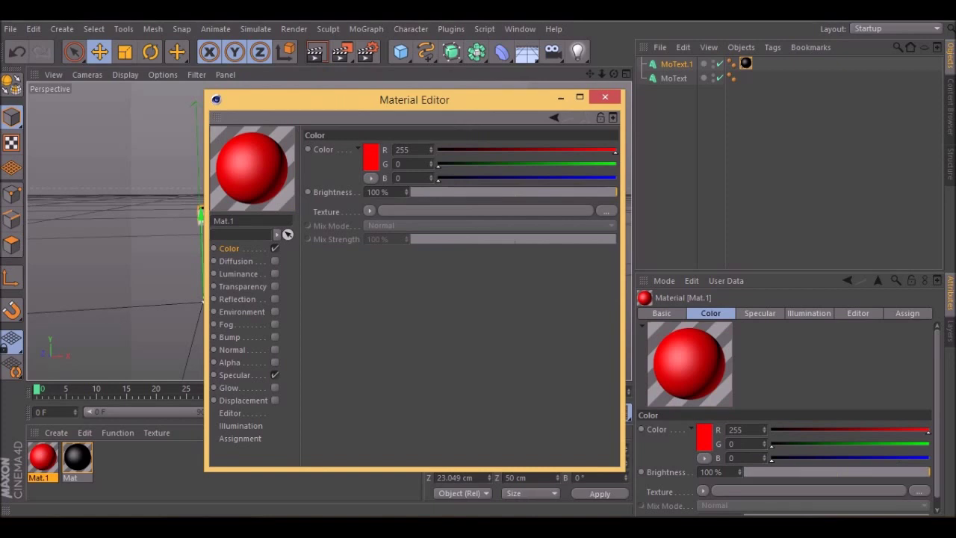
# Try a Fresnel texture in the red material's color channel, and clear it again.
pyautogui.click(369, 211)
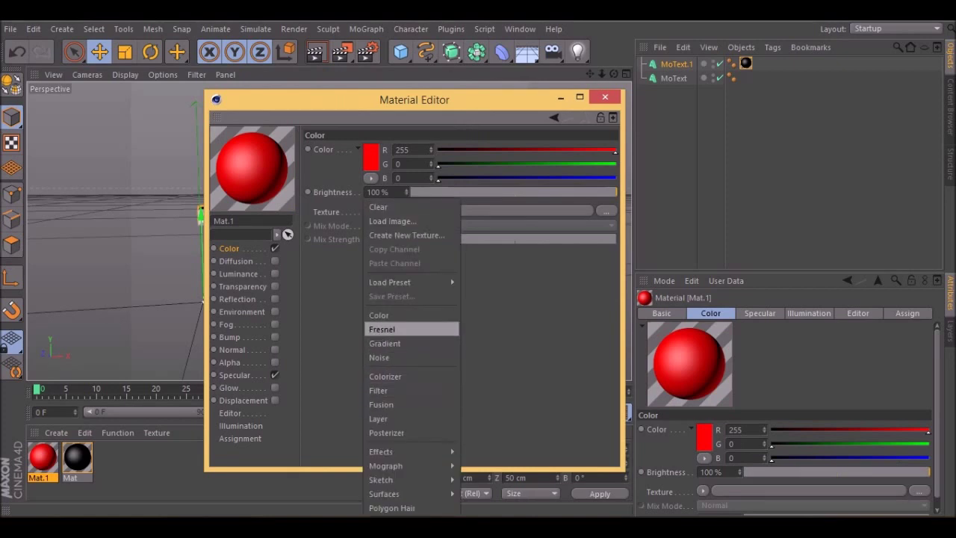
pyautogui.click(382, 328)
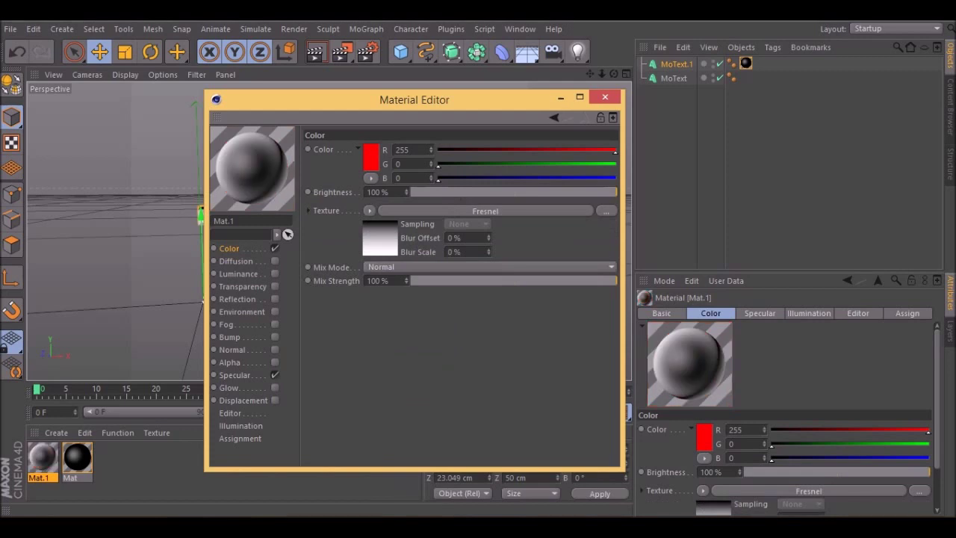
pyautogui.click(369, 211)
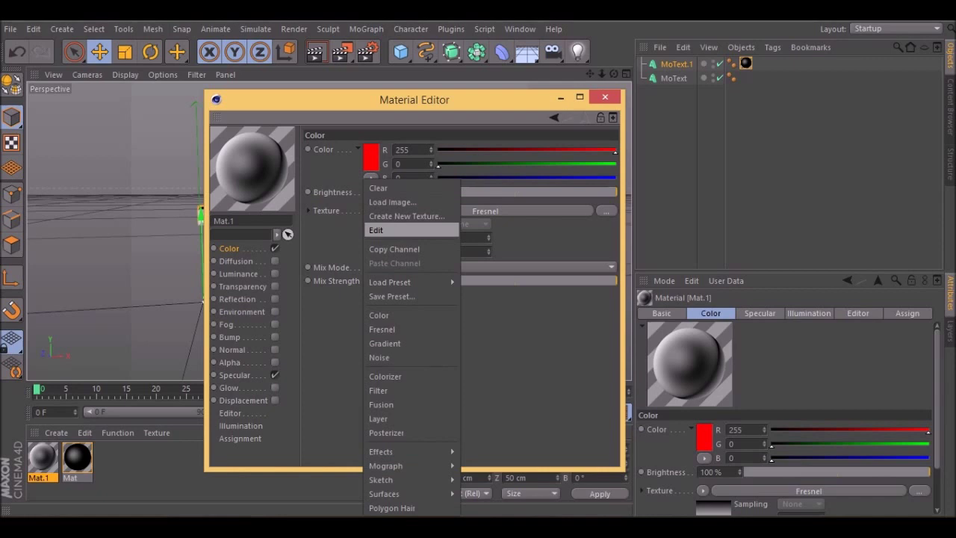
pyautogui.click(378, 188)
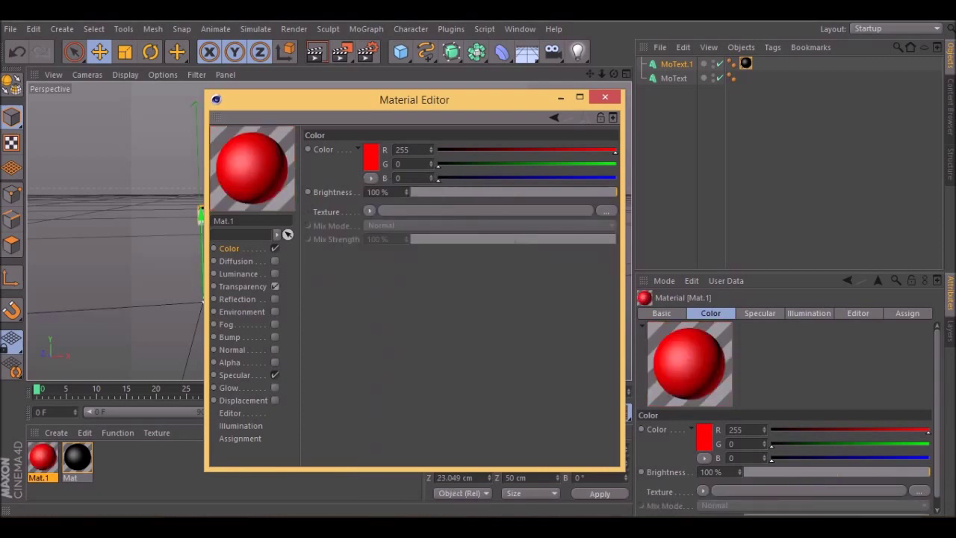
# Enable transparency at 50% brightness on the red material and turn on its reflection channel.
pyautogui.click(275, 287)
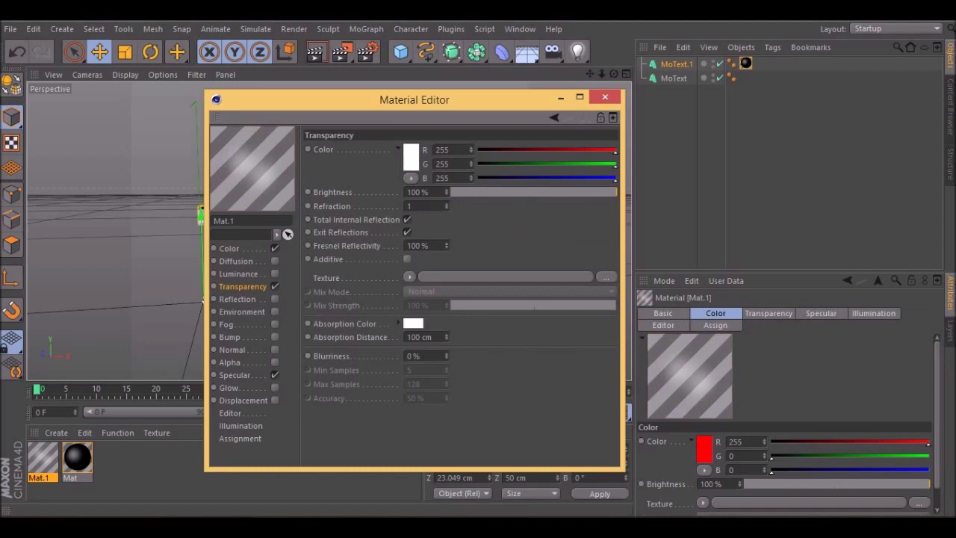
pyautogui.moveTo(616, 192); pyautogui.dragTo(530, 192)
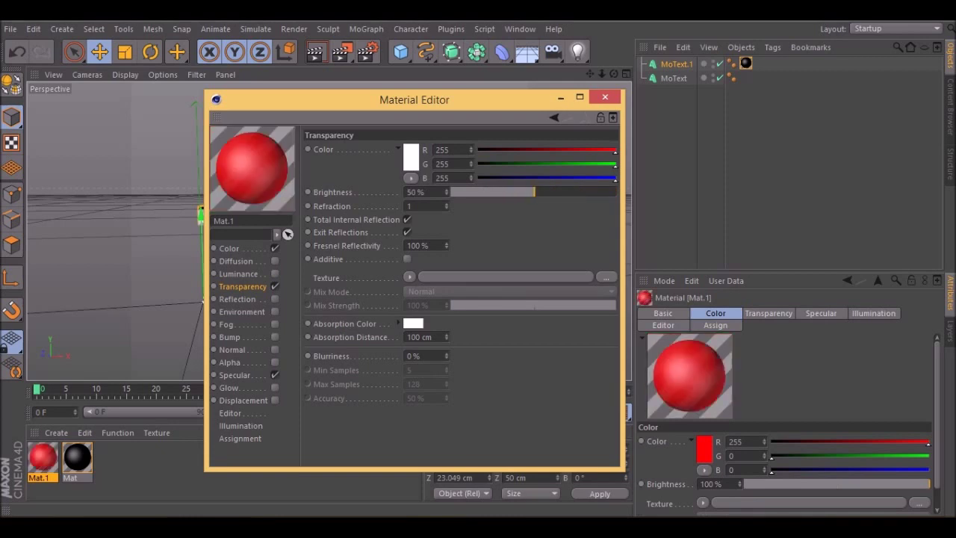
pyautogui.click(274, 299)
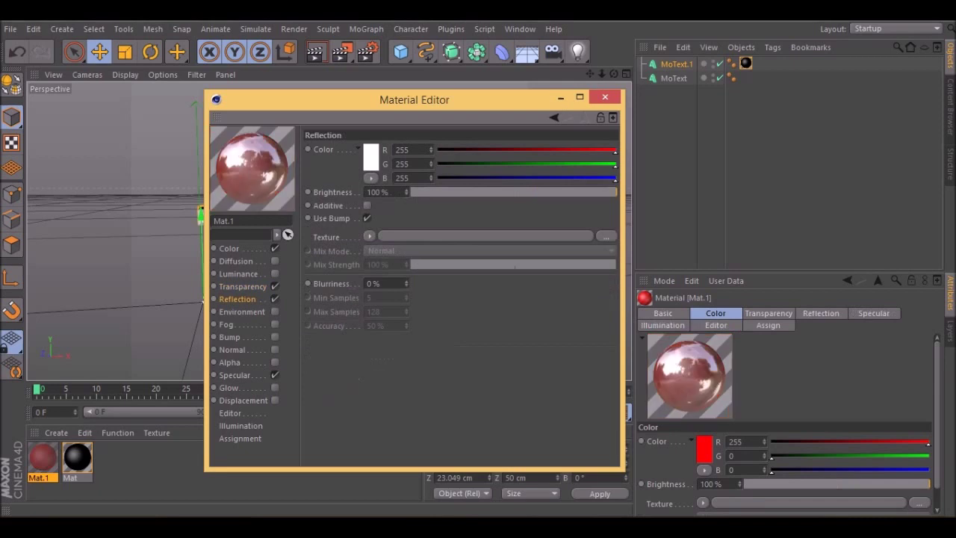
# Lower the red material's reflection brightness to 23% and apply the material to the front MoText.
pyautogui.moveTo(616, 192); pyautogui.dragTo(464, 192)
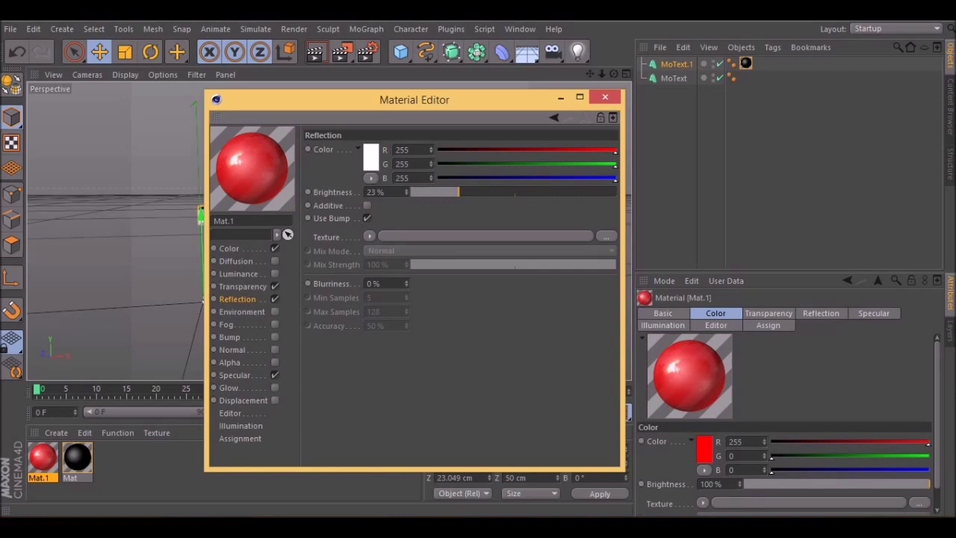
pyautogui.click(605, 96)
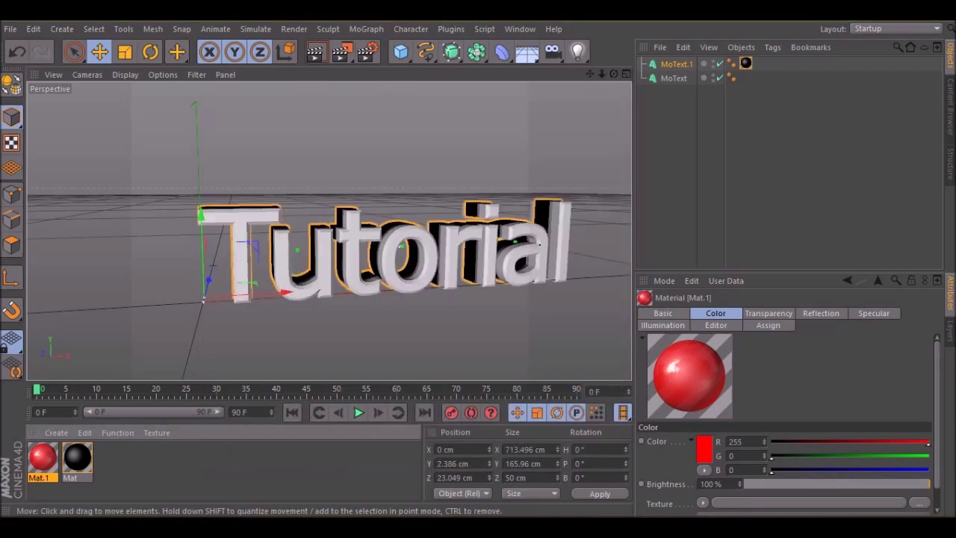
pyautogui.moveTo(43, 457); pyautogui.dragTo(351, 257)
pyautogui.click(351, 336)
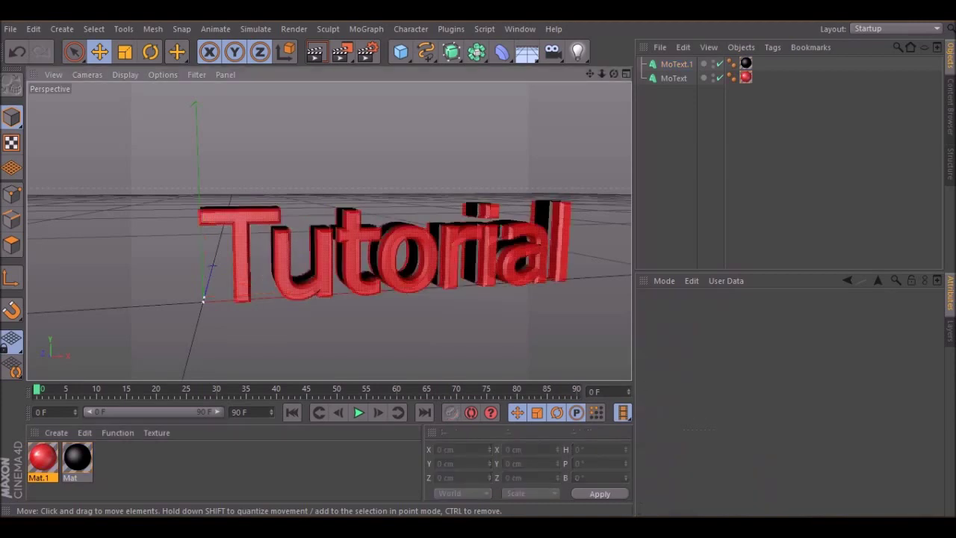
# Try a Floor object beneath the text and delete it again.
pyautogui.moveTo(614, 74)
pyautogui.mouseDown()
pyautogui.moveTo(531, 153)
pyautogui.moveTo(576, 88)
pyautogui.moveTo(618, 69)
pyautogui.mouseUp()
pyautogui.keyDown('alt'); pyautogui.moveTo(329, 230); pyautogui.dragTo(366, 231); pyautogui.keyUp('alt')
pyautogui.moveTo(614, 74); pyautogui.dragTo(586, 71)
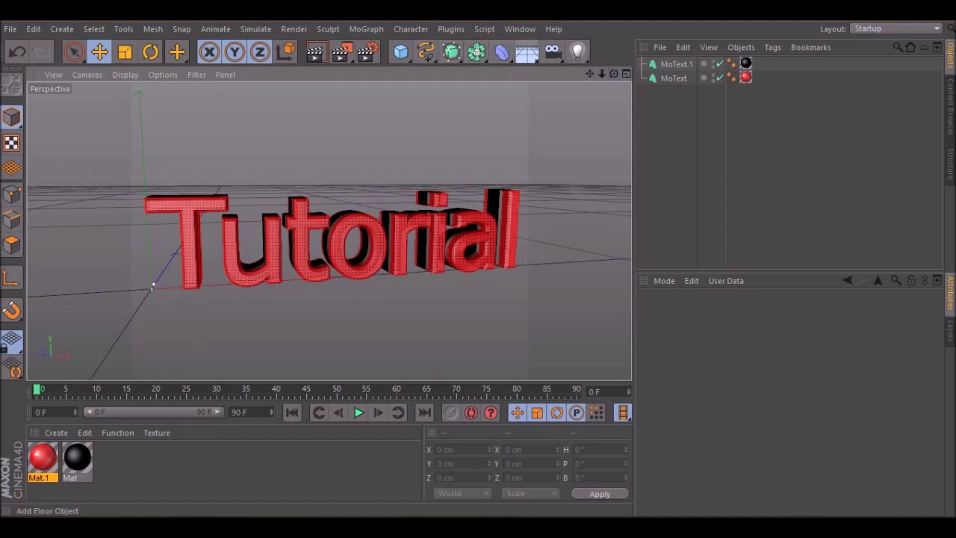
pyautogui.click(527, 52)
pyautogui.moveTo(153, 284); pyautogui.dragTo(181, 298)
pyautogui.click(17, 52)
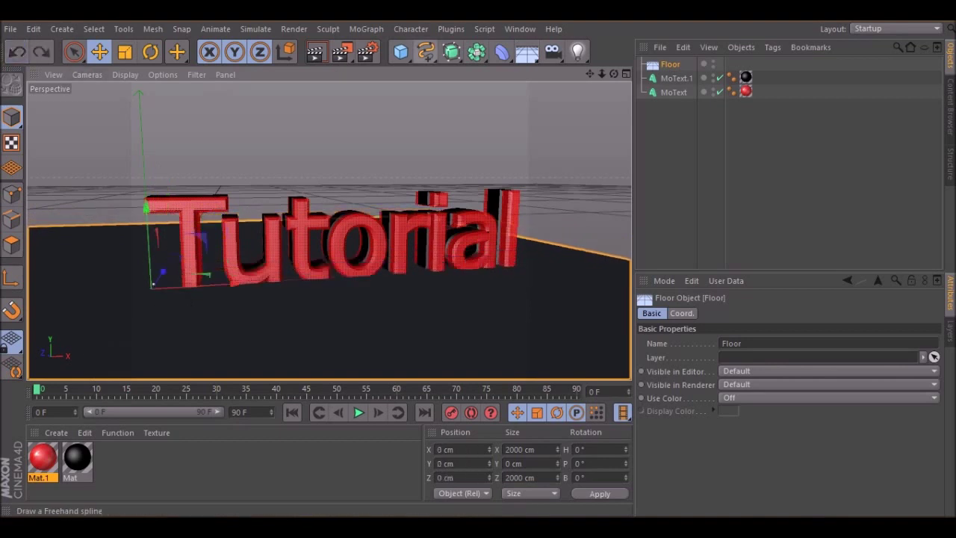
pyautogui.click(401, 52)
pyautogui.press('Escape')
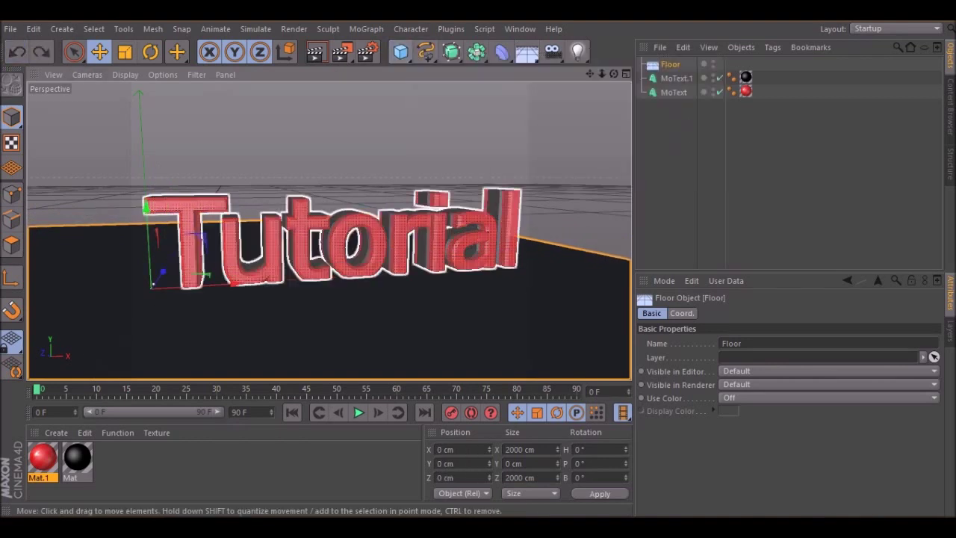
pyautogui.press('Delete')
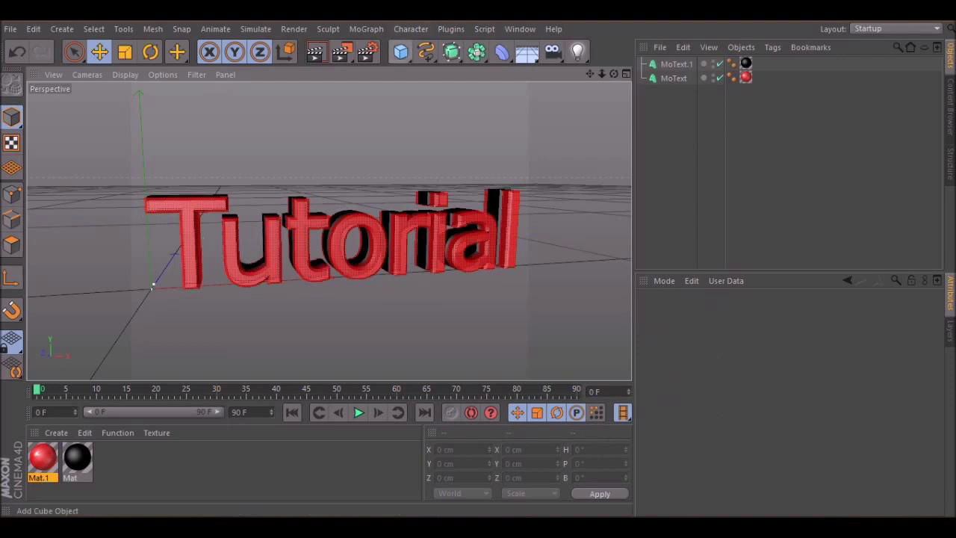
# Add a Plane beneath the text and set its width to 1999400 cm and height to 100000 cm.
pyautogui.click(401, 52)
pyautogui.click(527, 97)
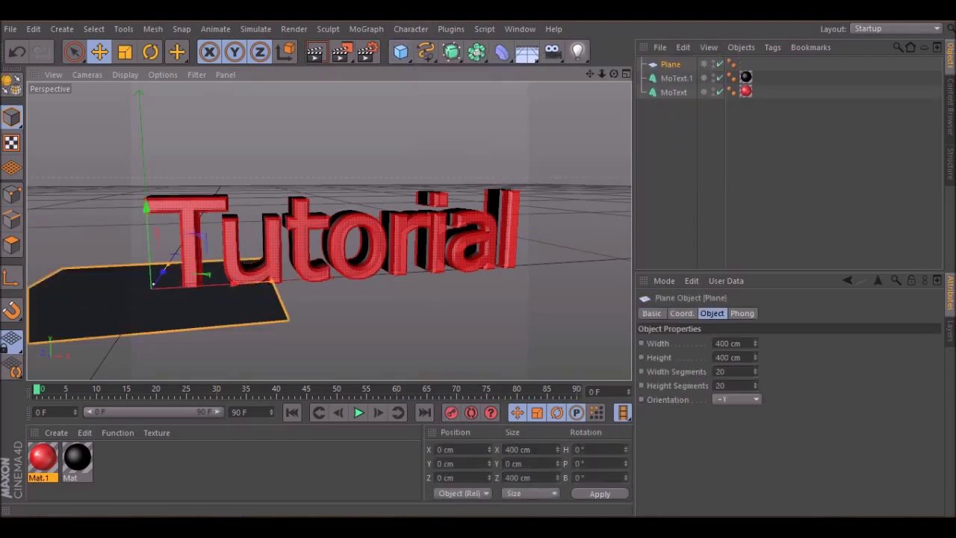
pyautogui.click(716, 344)
pyautogui.write('1999')
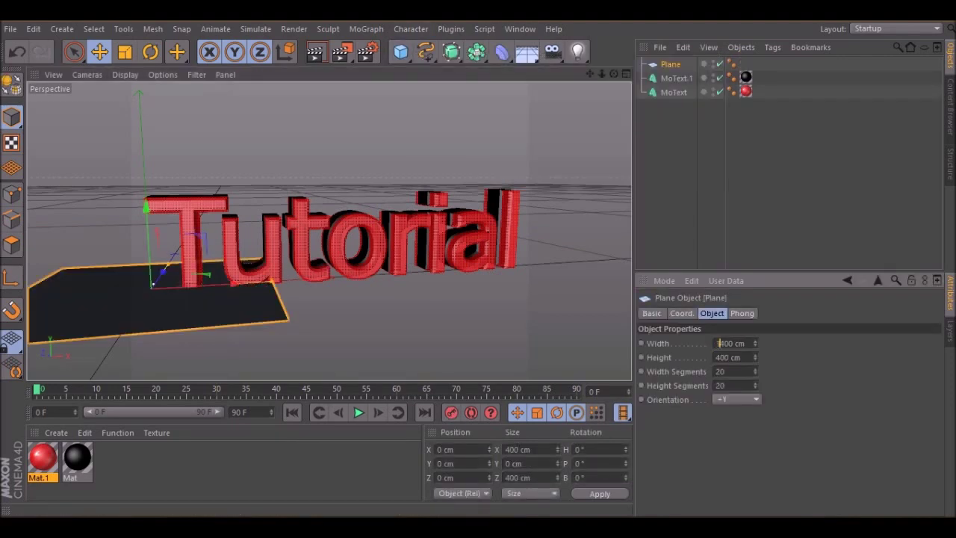
pyautogui.press('Return')
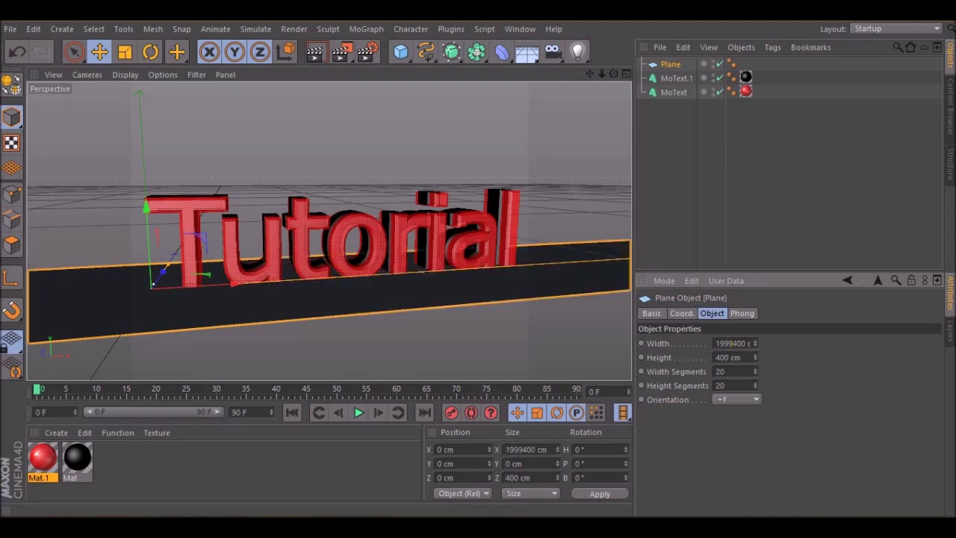
pyautogui.write('1000')
pyautogui.press('Return')
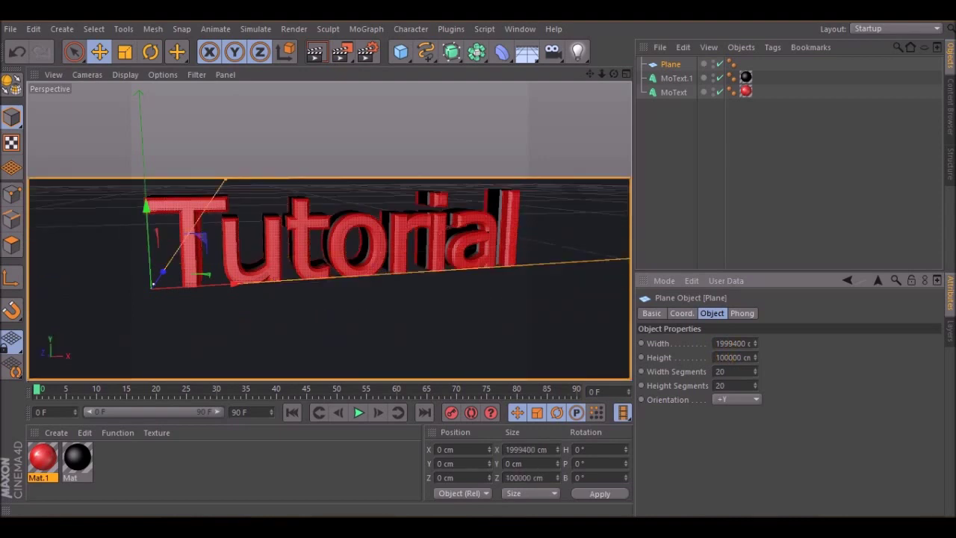
pyautogui.moveTo(614, 74)
pyautogui.mouseDown()
pyautogui.moveTo(601, 82)
pyautogui.moveTo(615, 81)
pyautogui.mouseUp()
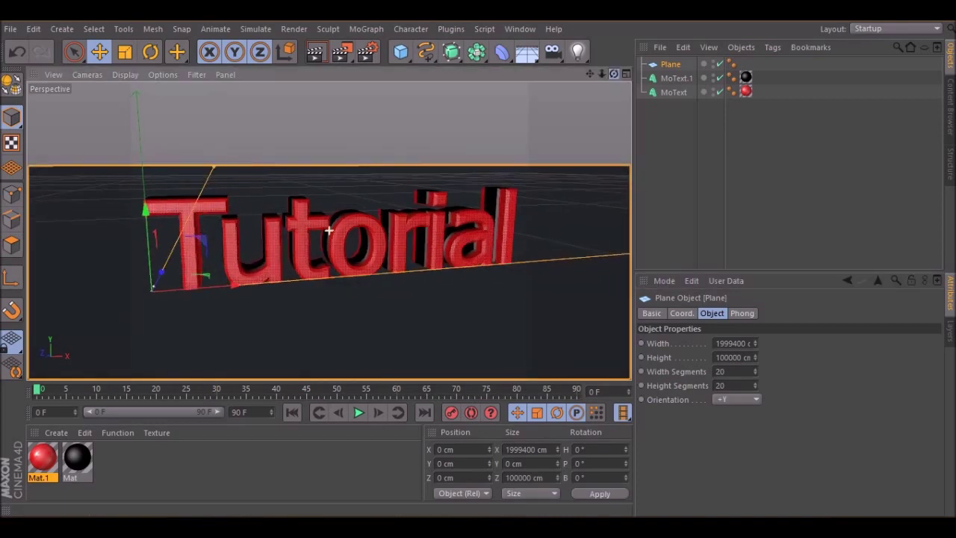
# Add an Omni light and move it in front of the text's far end, to about X 610 cm, Z -354 cm.
pyautogui.click(578, 51)
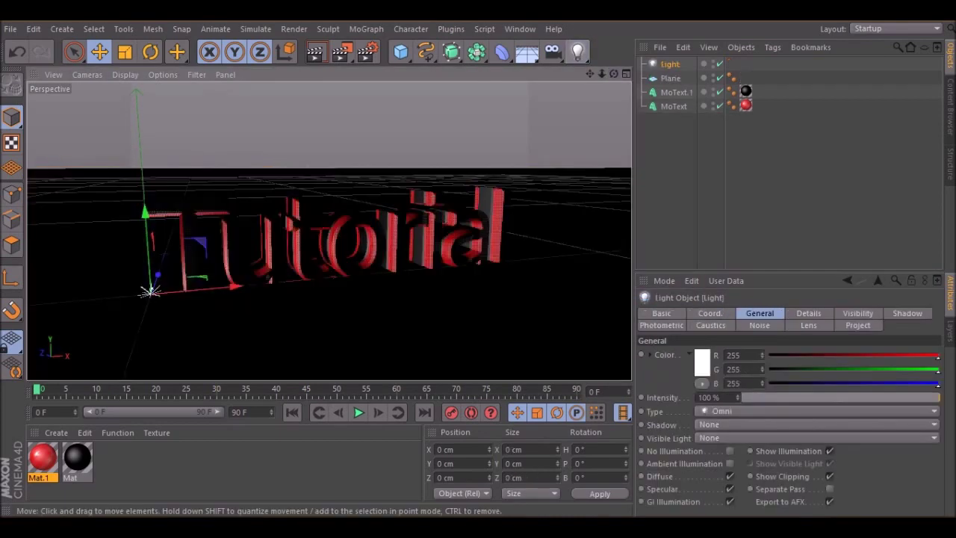
pyautogui.moveTo(149, 292); pyautogui.dragTo(559, 294)
pyautogui.moveTo(499, 278); pyautogui.dragTo(568, 303)
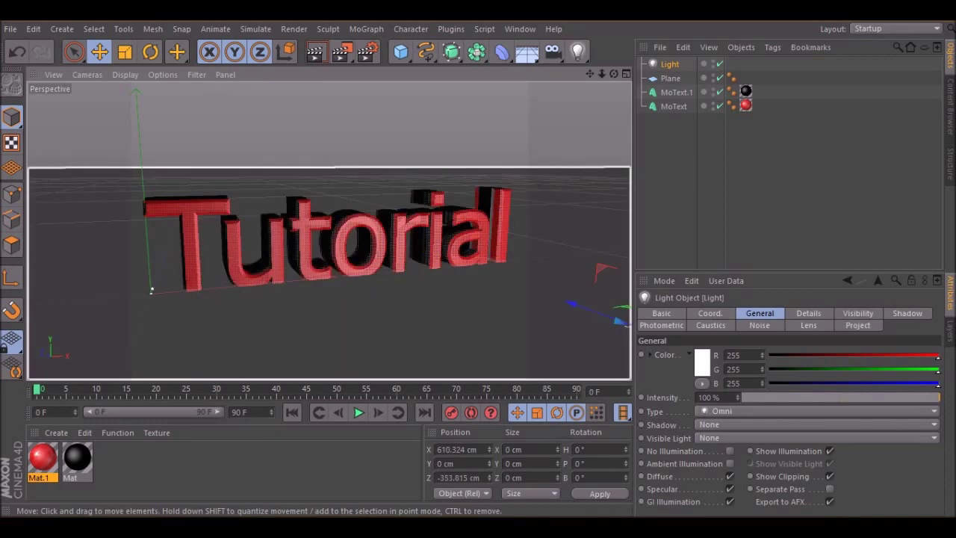
# Raise the light to about Y 152 cm and shift it to about X 806 cm, Z -279 cm.
pyautogui.moveTo(614, 74); pyautogui.dragTo(669, 93)
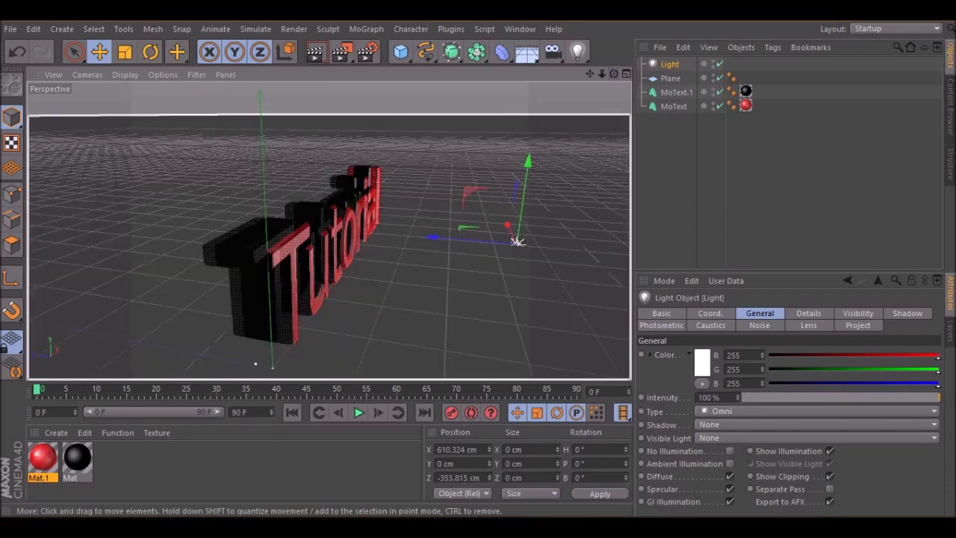
pyautogui.moveTo(529, 160); pyautogui.dragTo(534, 122)
pyautogui.moveTo(521, 206); pyautogui.dragTo(528, 170)
pyautogui.moveTo(614, 74); pyautogui.dragTo(587, 74)
pyautogui.keyDown('alt'); pyautogui.moveTo(329, 231); pyautogui.dragTo(329, 231); pyautogui.keyUp('alt')
pyautogui.moveTo(614, 74); pyautogui.dragTo(527, 68)
pyautogui.keyDown('alt'); pyautogui.moveTo(329, 232); pyautogui.dragTo(329, 230); pyautogui.keyUp('alt')
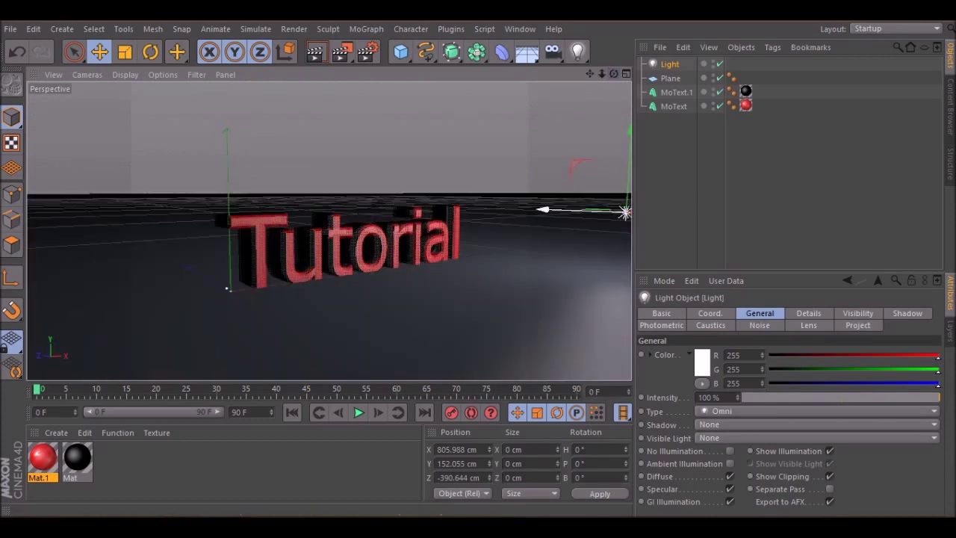
pyautogui.moveTo(544, 210); pyautogui.dragTo(491, 210)
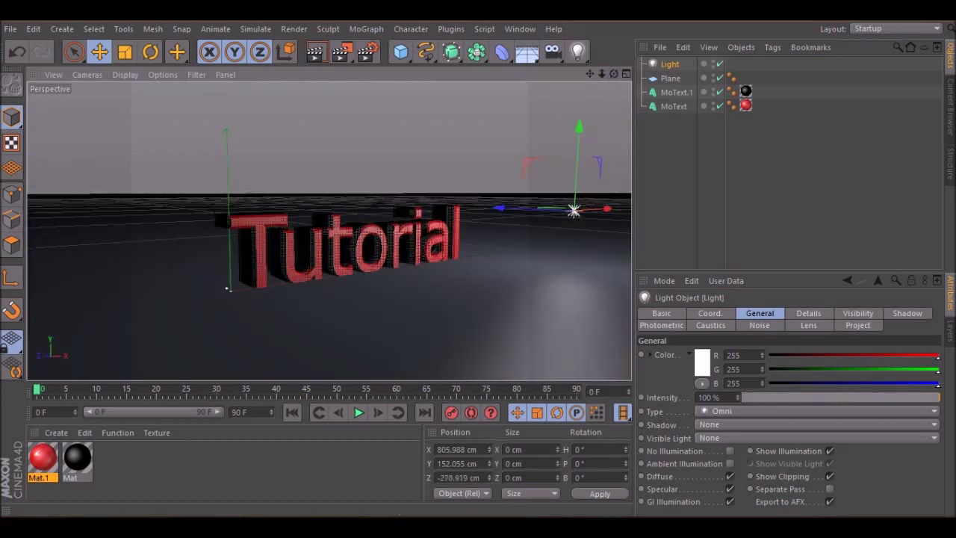
# Render a preview of the lit text in the viewport and delete the ground plane.
pyautogui.scroll(3, 329, 231)
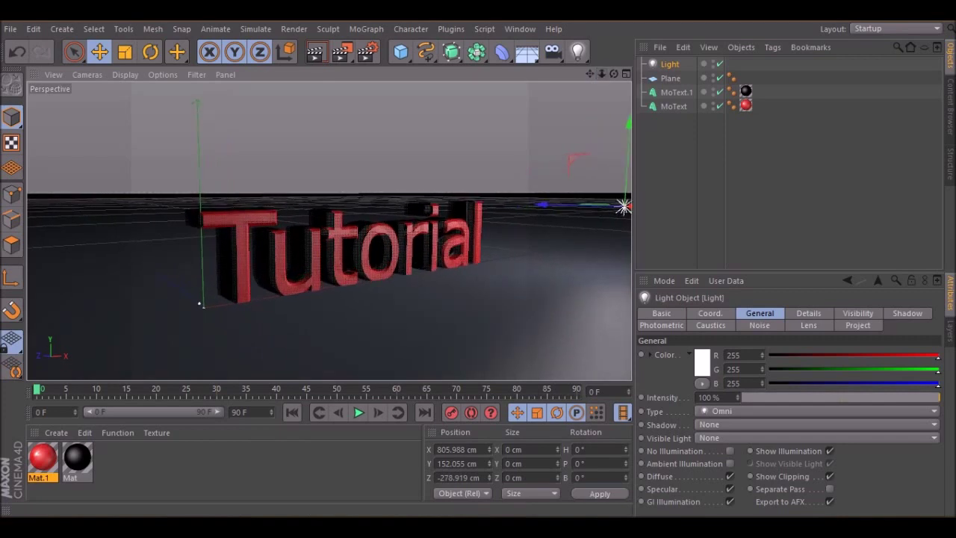
pyautogui.moveTo(614, 73); pyautogui.dragTo(561, 75)
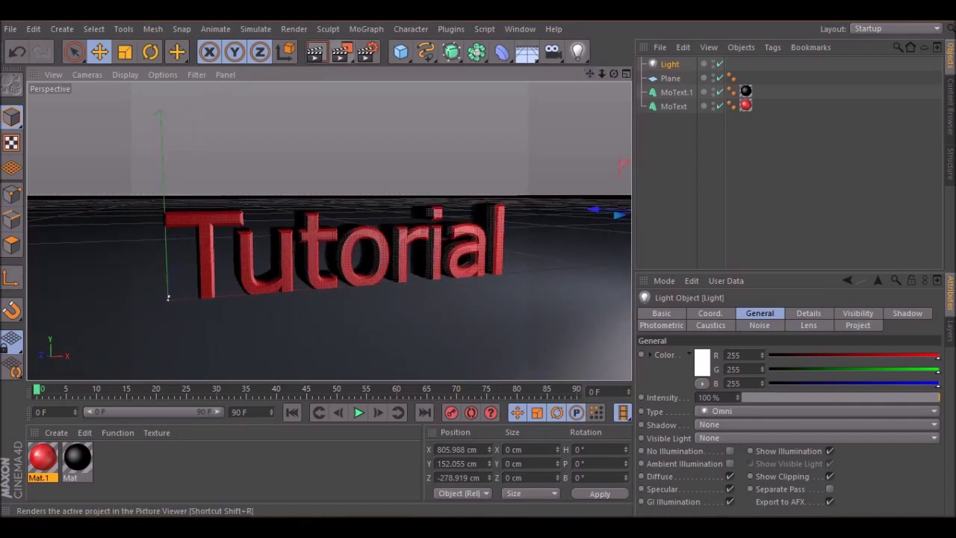
pyautogui.click(314, 51)
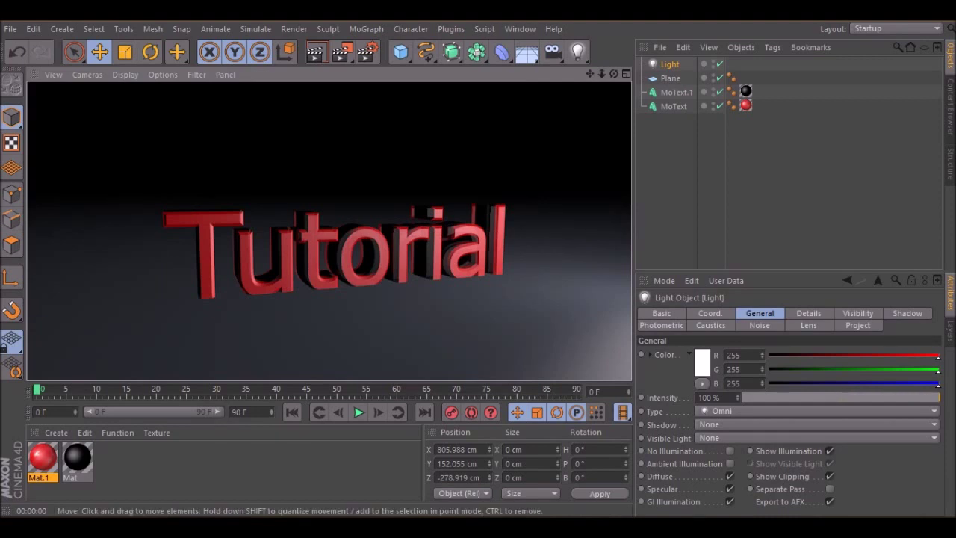
pyautogui.click(169, 298)
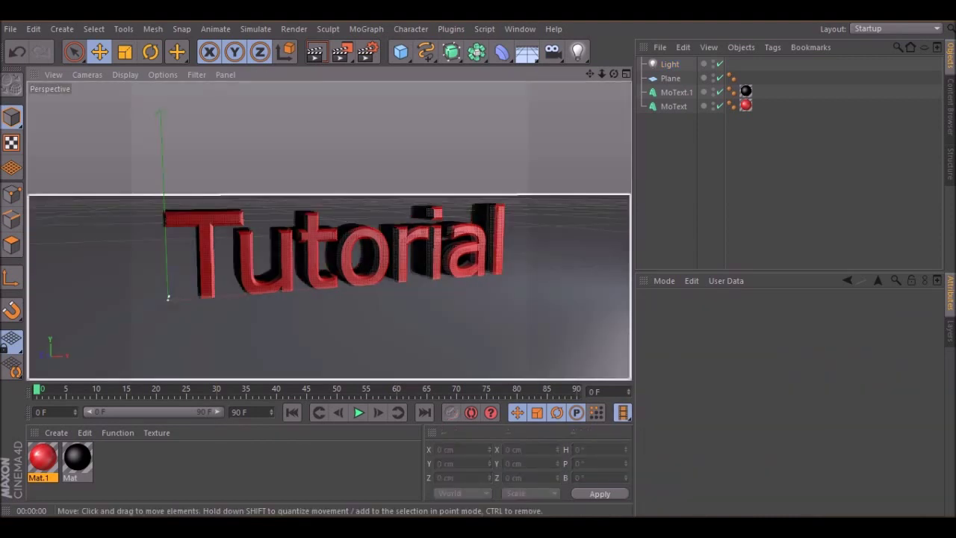
pyautogui.click(168, 297)
pyautogui.press('Delete')
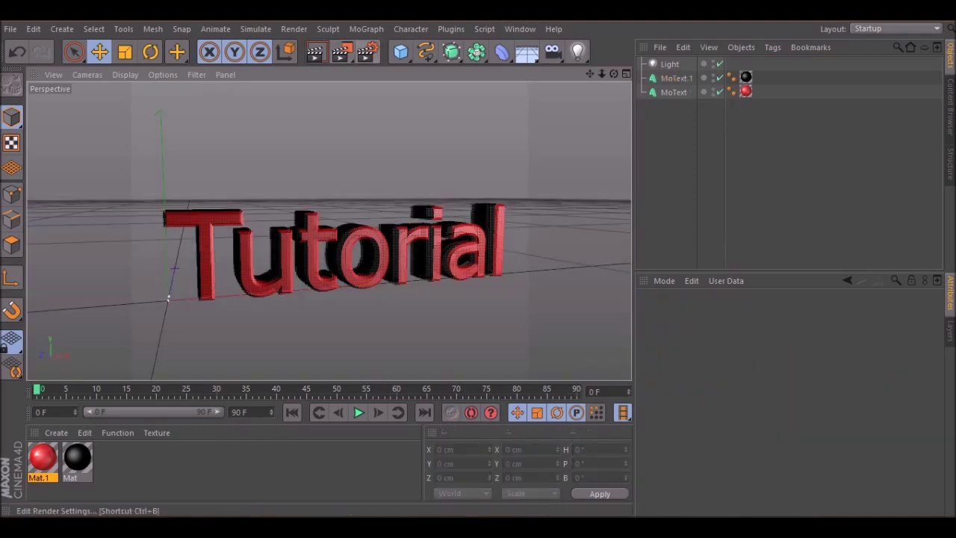
# Set the render output size to 2048 x 1152 pixels.
pyautogui.click(367, 50)
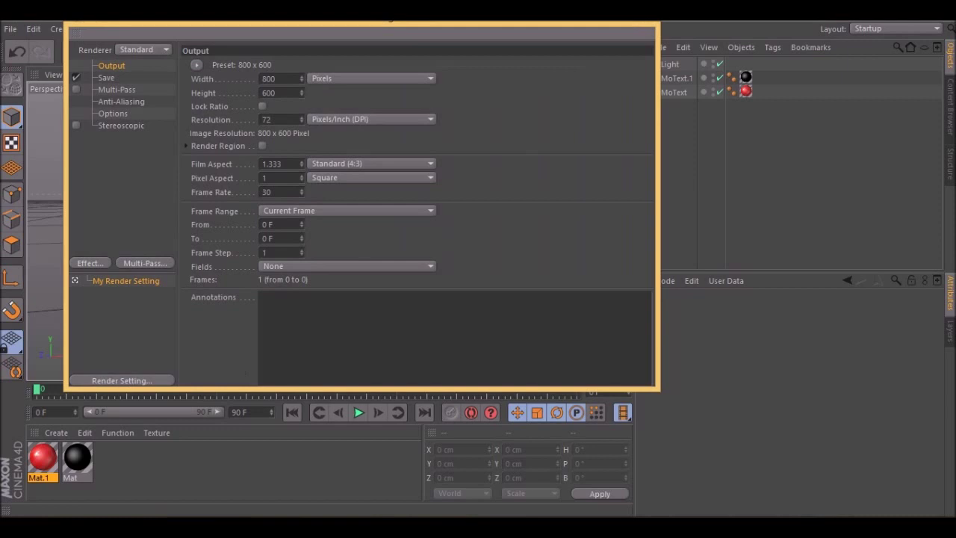
pyautogui.write('204')
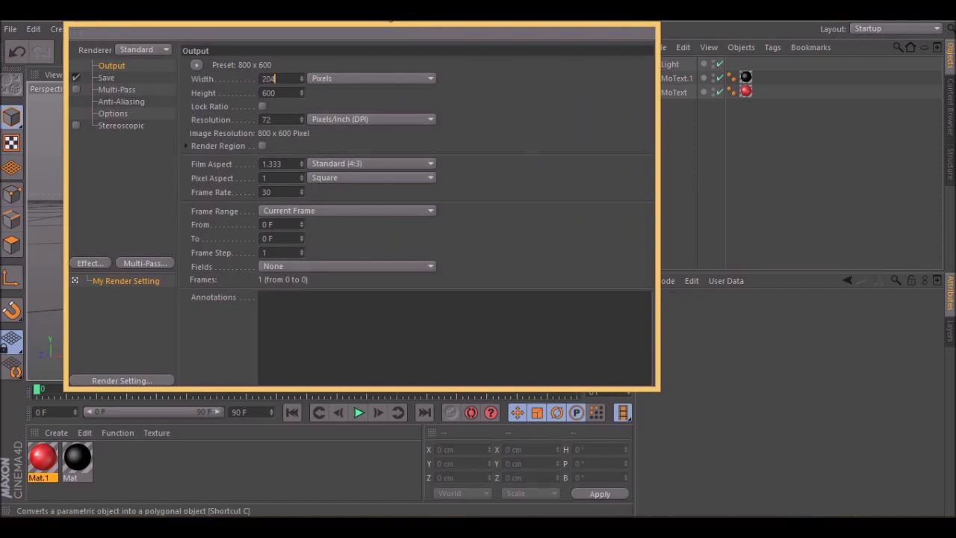
pyautogui.write('8')
pyautogui.press('Tab')
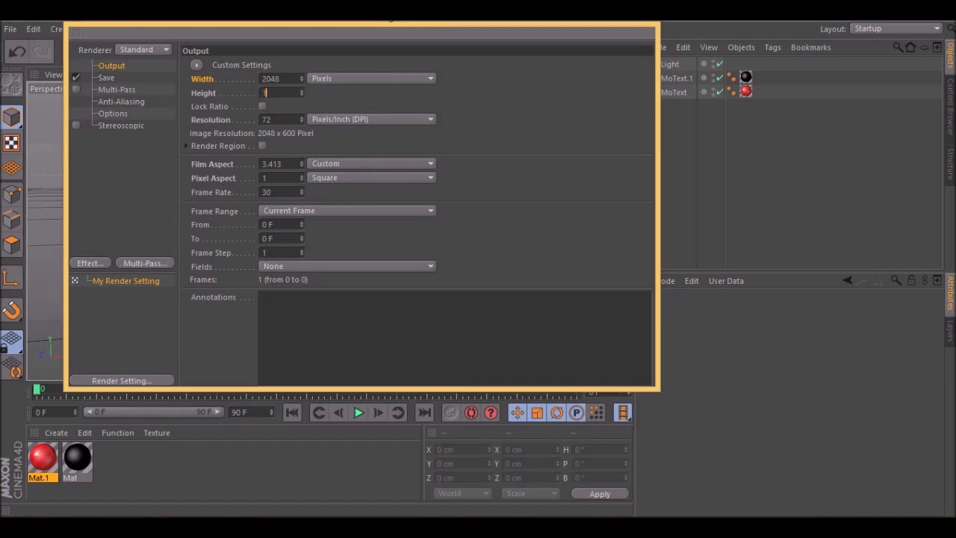
pyautogui.write('1152')
pyautogui.press('Return')
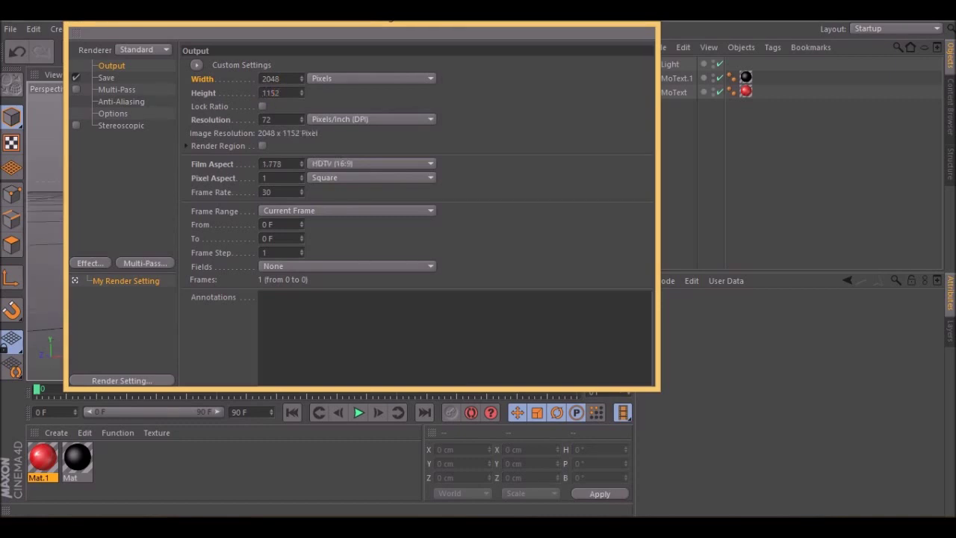
# Set the rendered image's save format to PNG and enable its alpha channel.
pyautogui.click(106, 78)
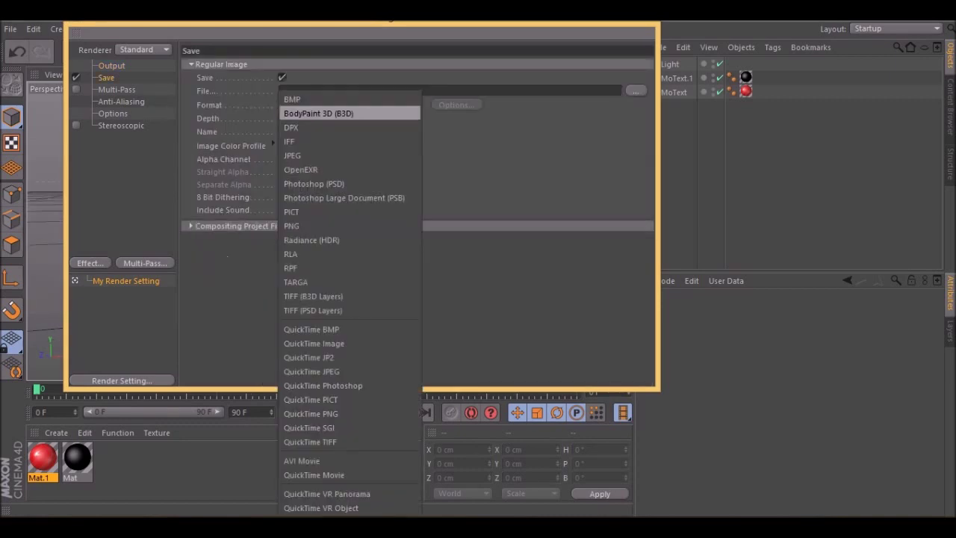
pyautogui.click(292, 225)
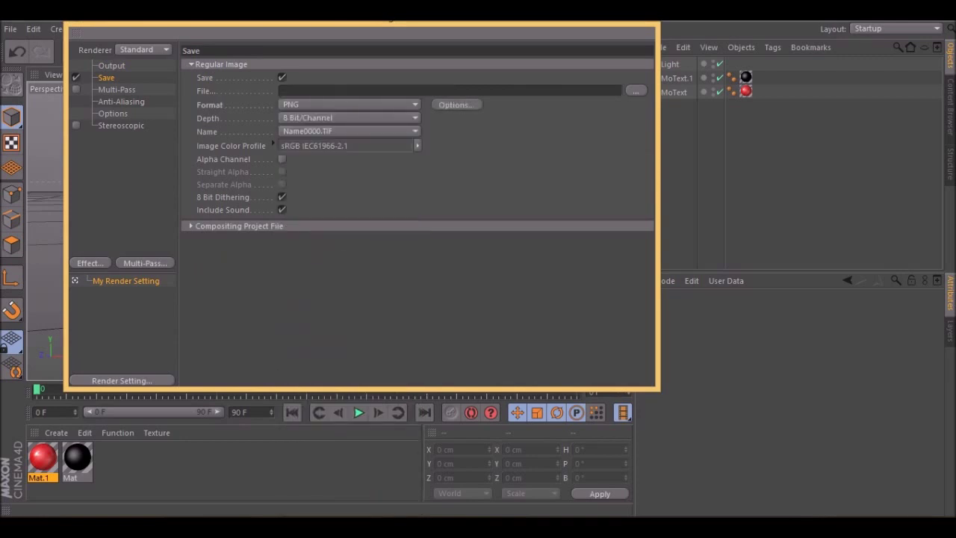
pyautogui.click(281, 159)
# Set the render anti-aliasing to Best.
pyautogui.click(121, 101)
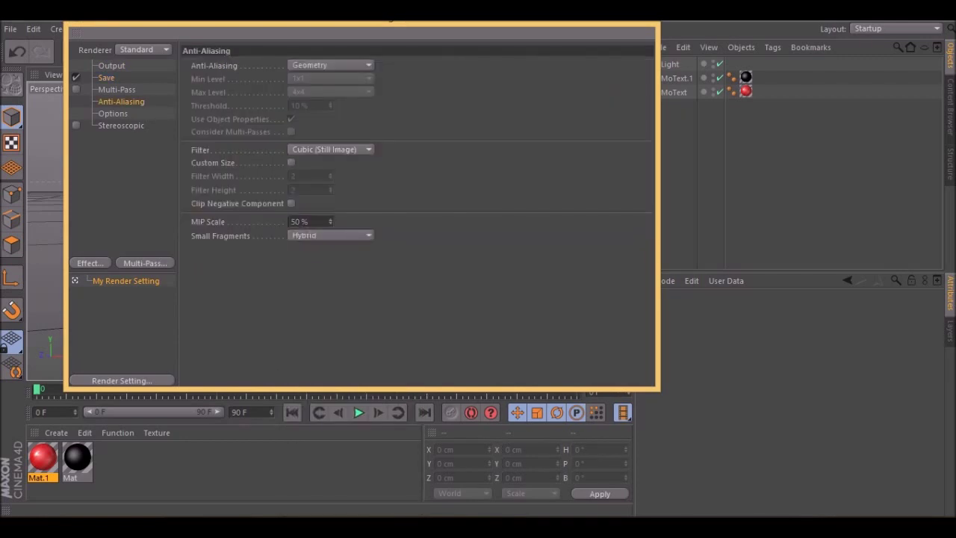
pyautogui.click(329, 65)
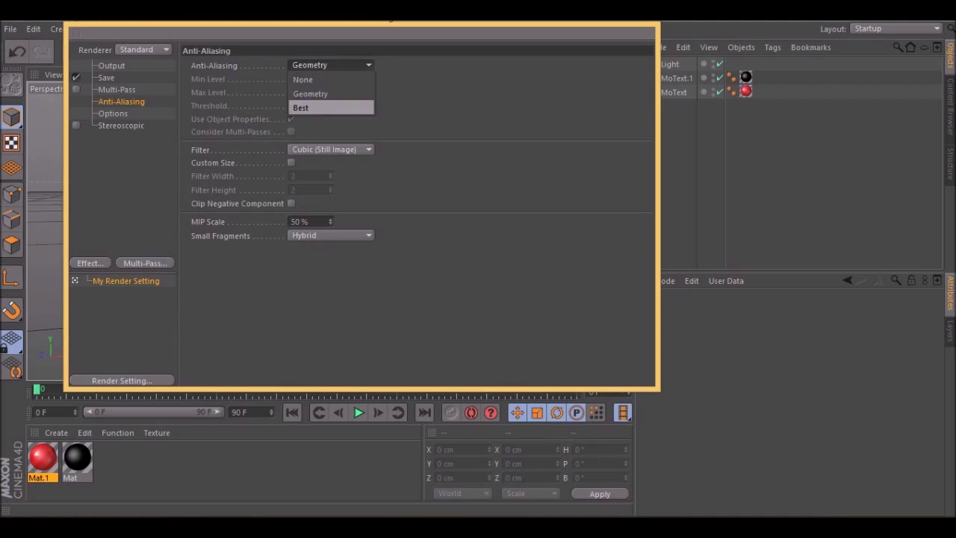
pyautogui.click(314, 106)
# Add the Ambient Occlusion render effect with Evaluate Transparency enabled, and add the Global Illumination effect.
pyautogui.click(89, 263)
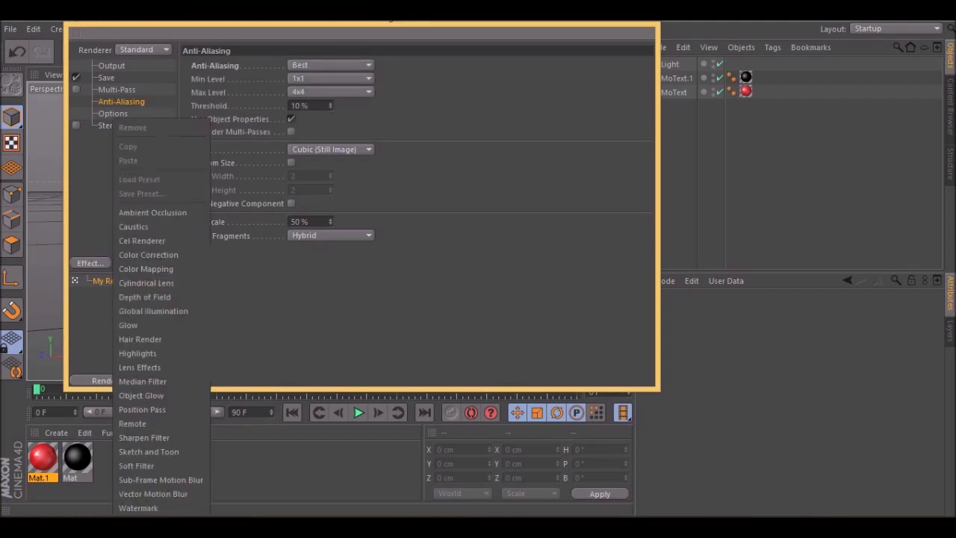
pyautogui.click(149, 212)
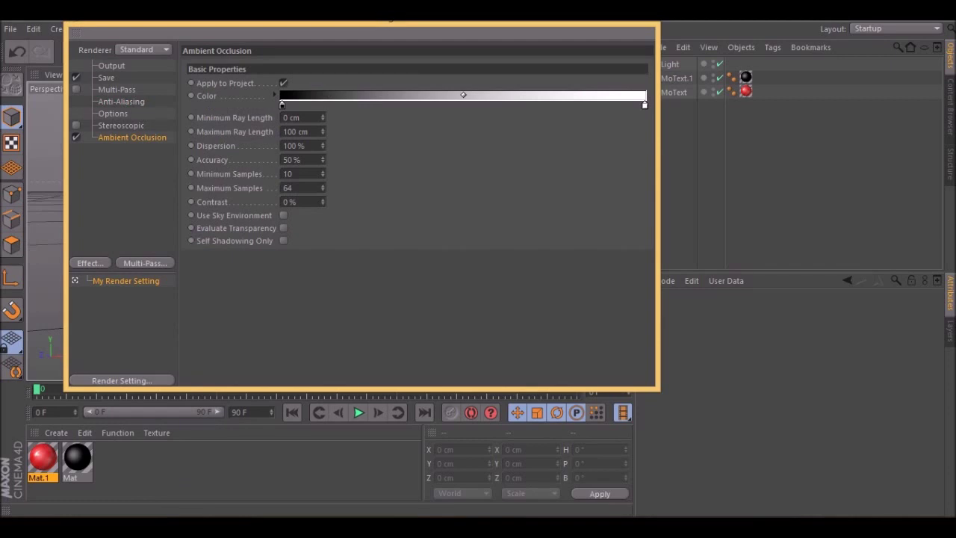
pyautogui.click(284, 229)
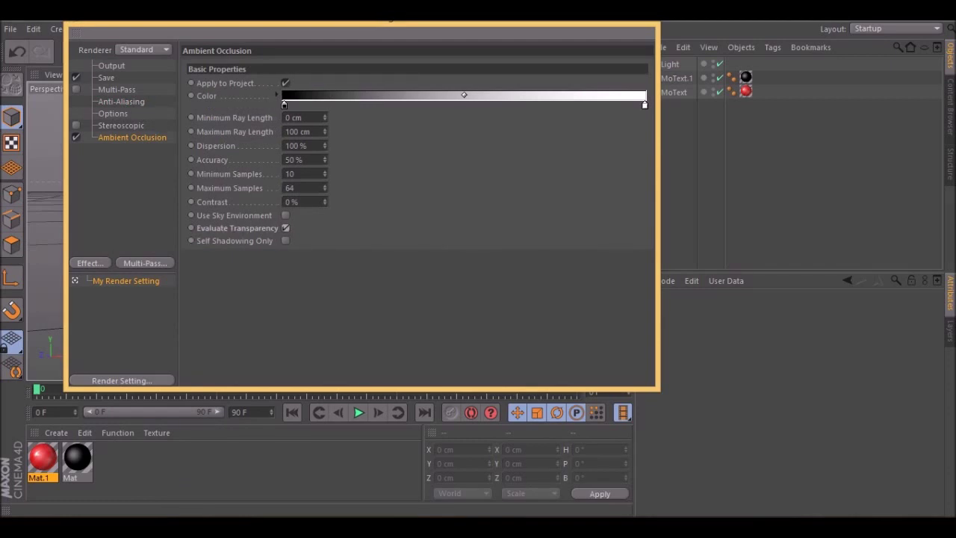
pyautogui.click(89, 263)
pyautogui.click(153, 322)
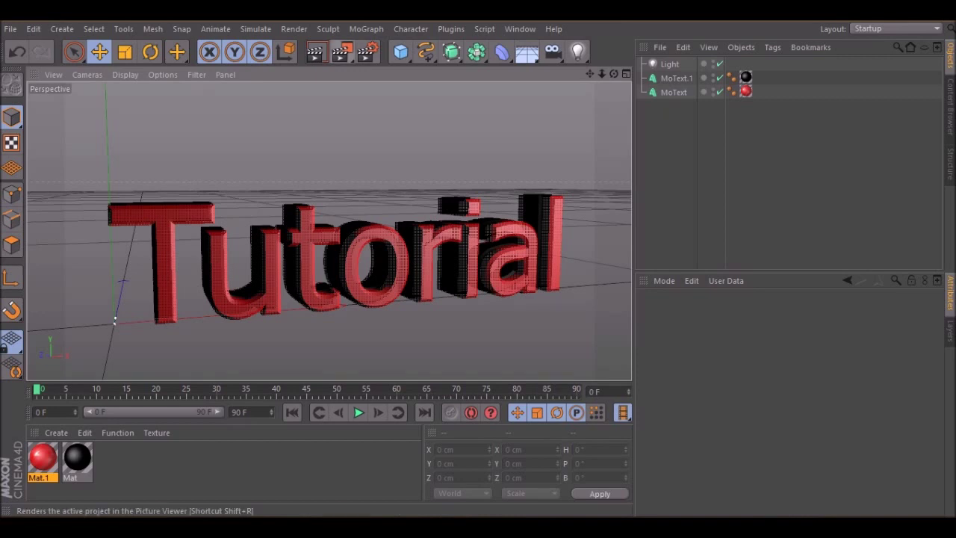
# Render the project in the Picture Viewer and fit the whole image in view.
pyautogui.click(340, 51)
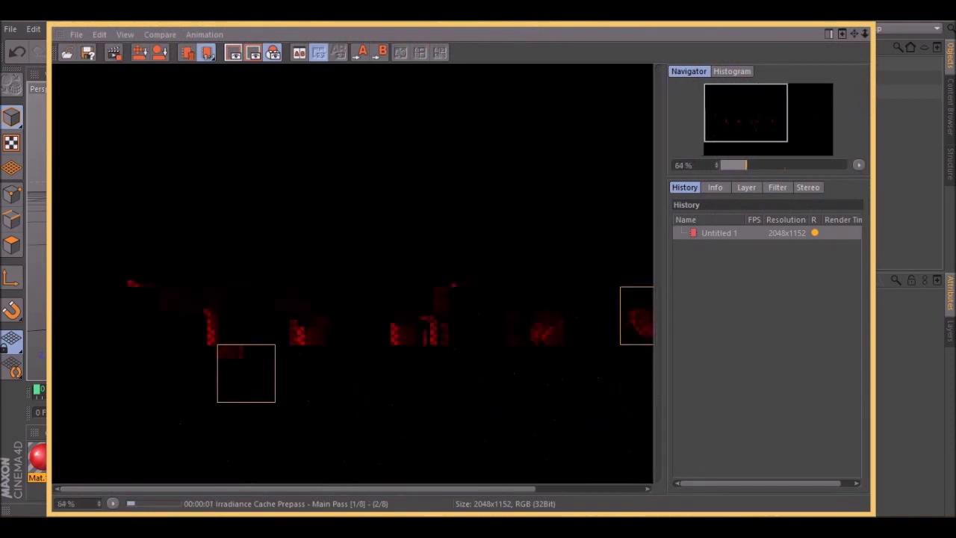
pyautogui.scroll(-4, 352, 274)
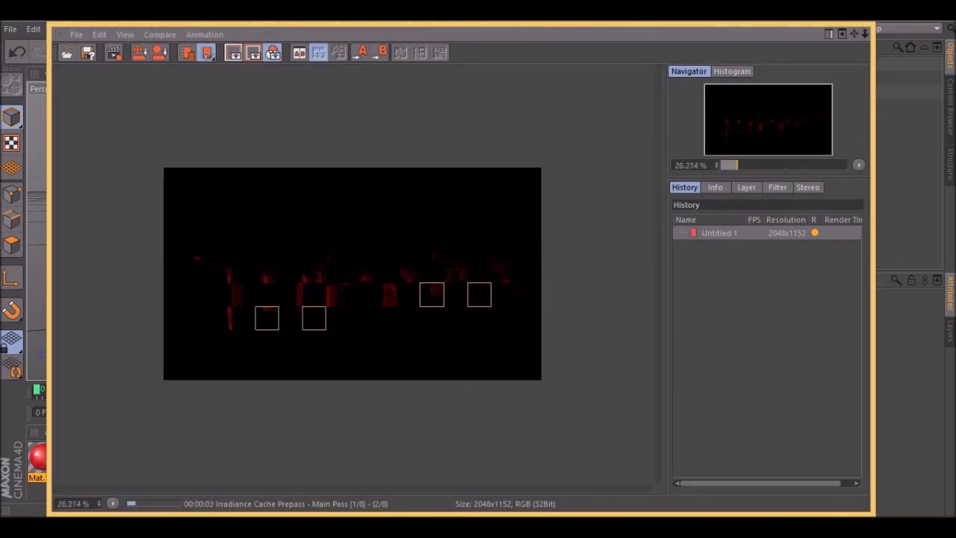
pyautogui.scroll(3, 352, 274)
pyautogui.scroll(-2, 352, 274)
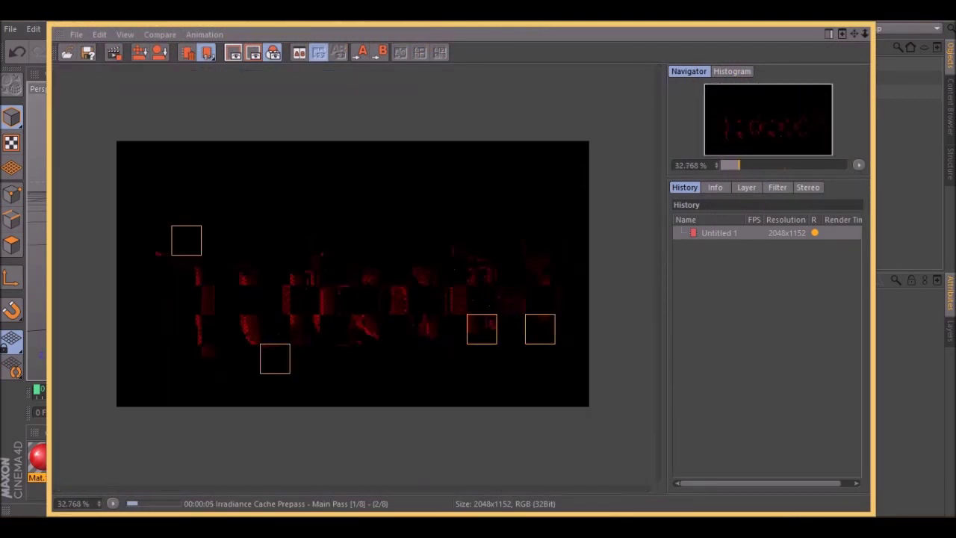